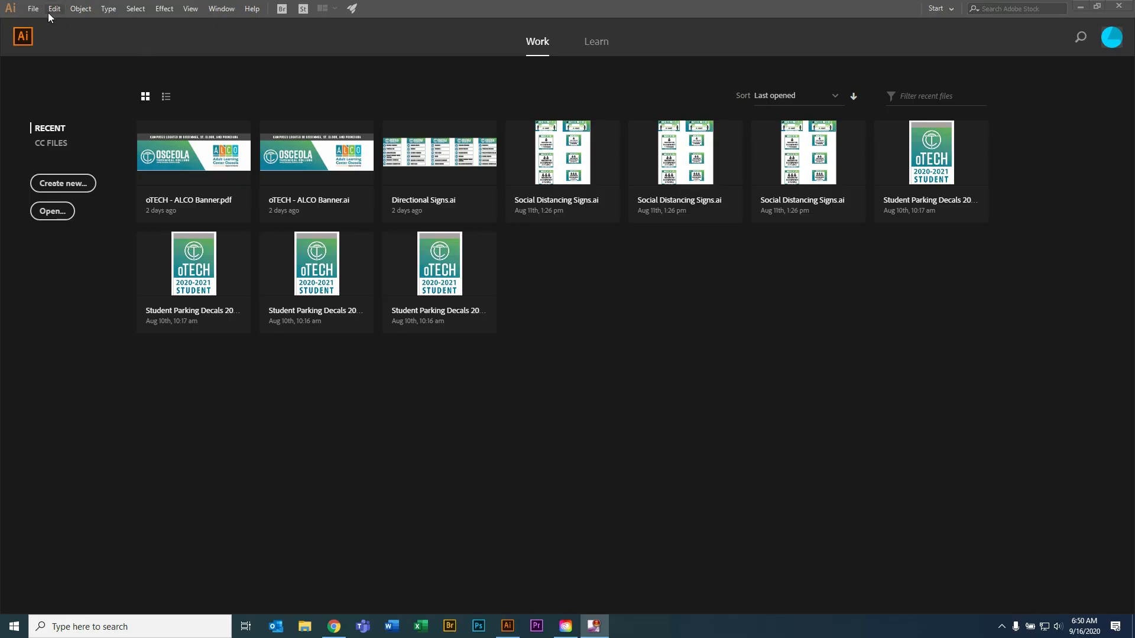
Step: Create a new Letter-size print document measured in inches, 8.5 by 11 in
{"action": "left_click", "coordinate": [33, 8]}
{"action": "left_click", "coordinate": [40, 22]}
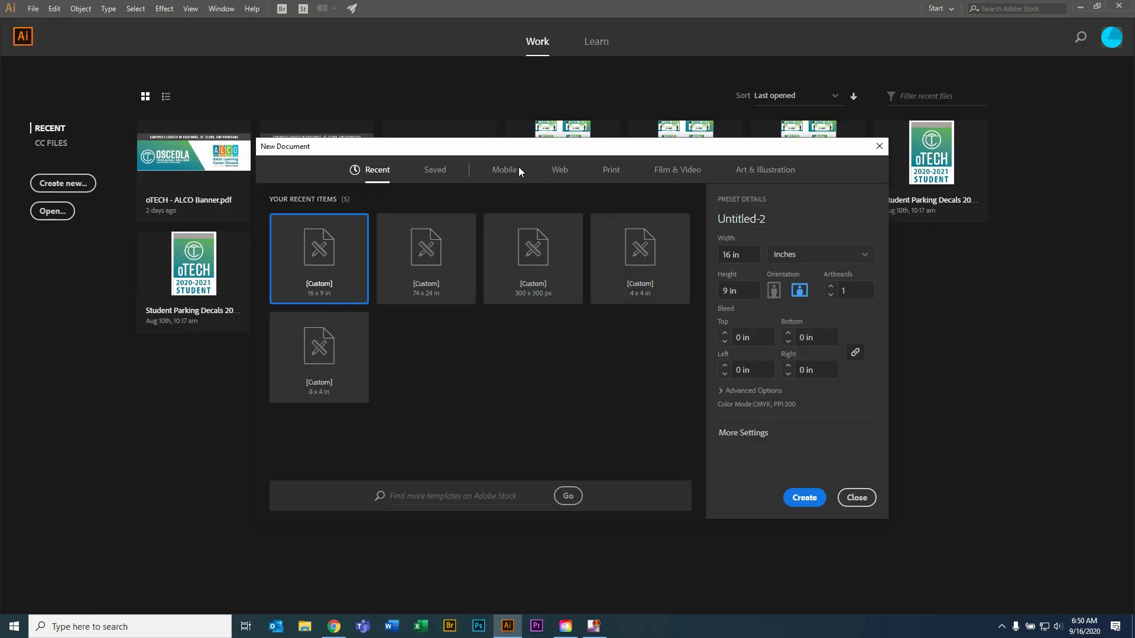
{"action": "left_click", "coordinate": [618, 174]}
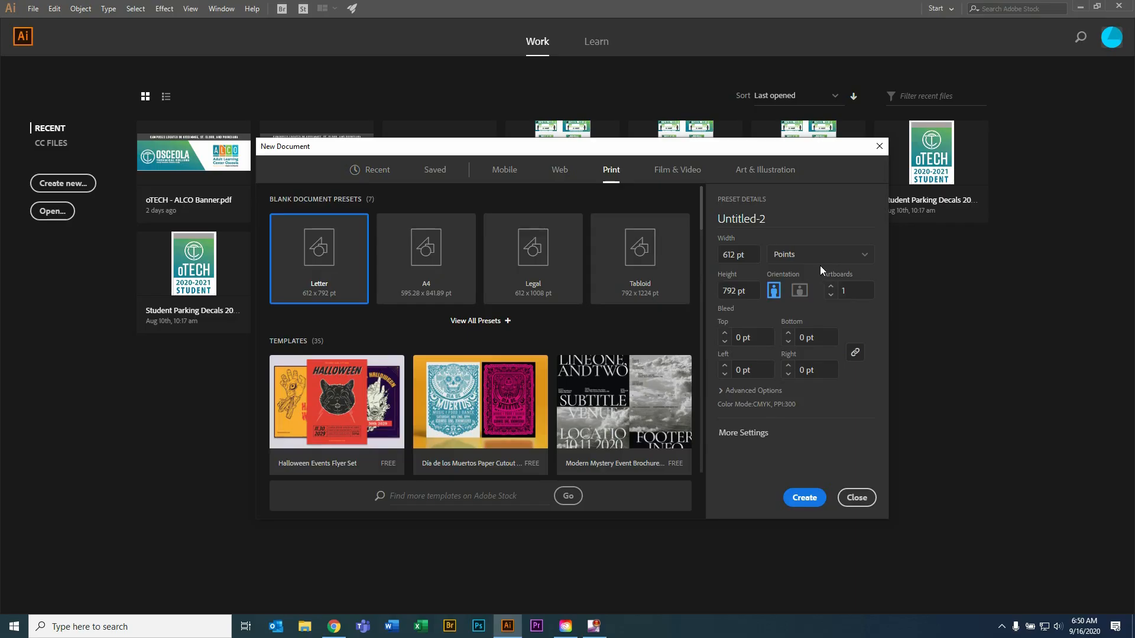
{"action": "left_click", "coordinate": [812, 264]}
{"action": "left_click", "coordinate": [804, 315]}
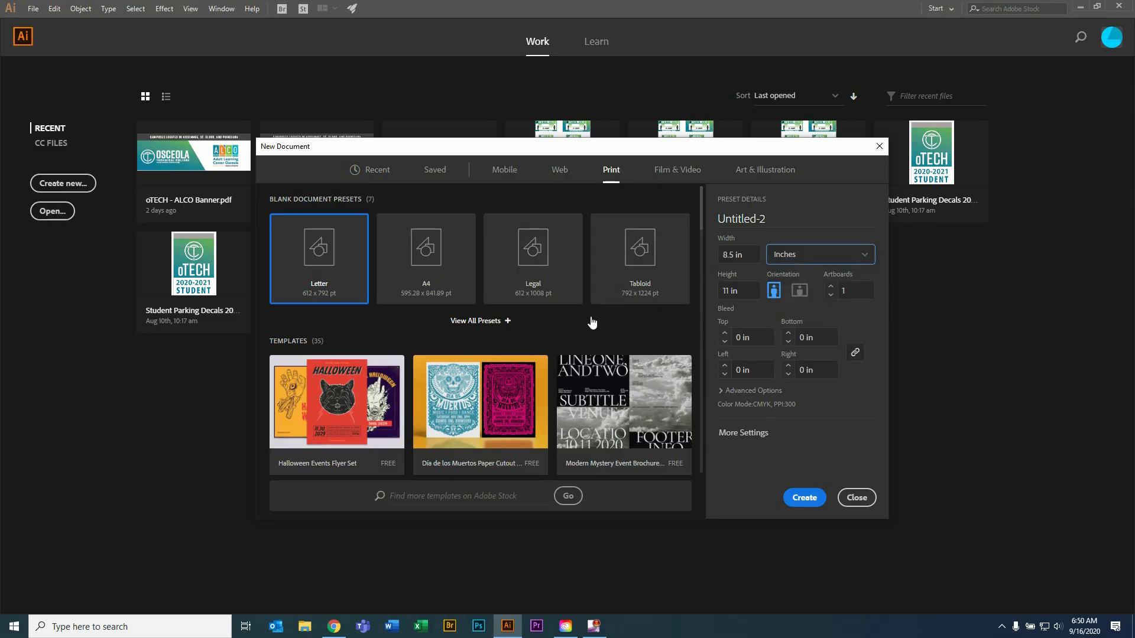
{"action": "left_click", "coordinate": [805, 502]}
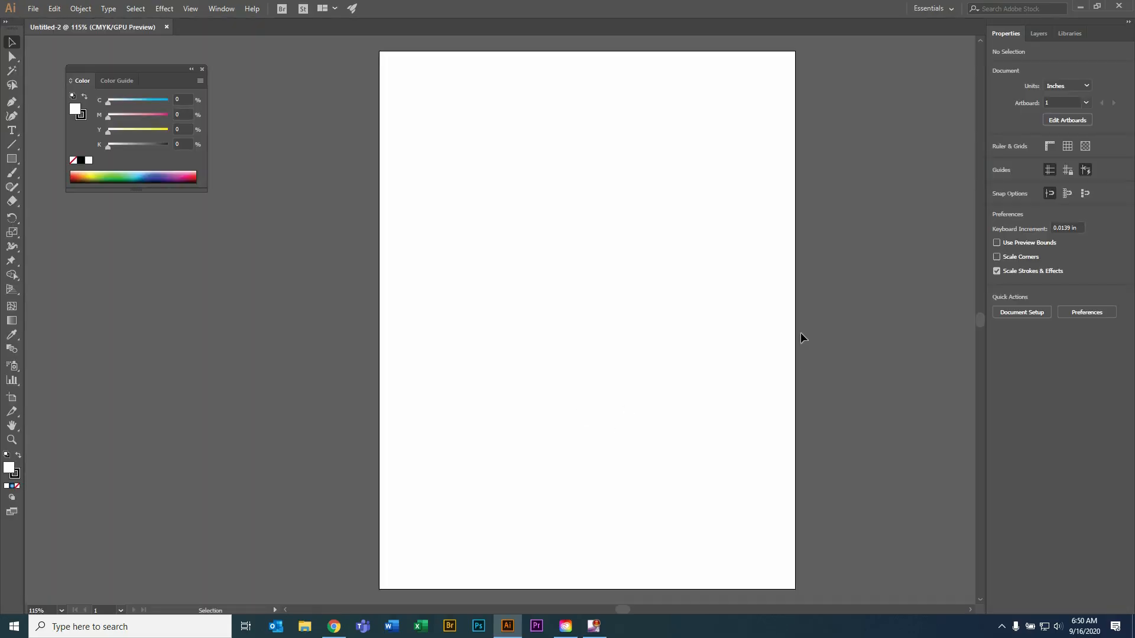
Step: Add the word "You" as point type near the upper-left corner of the artboard
{"action": "left_click", "coordinate": [12, 130]}
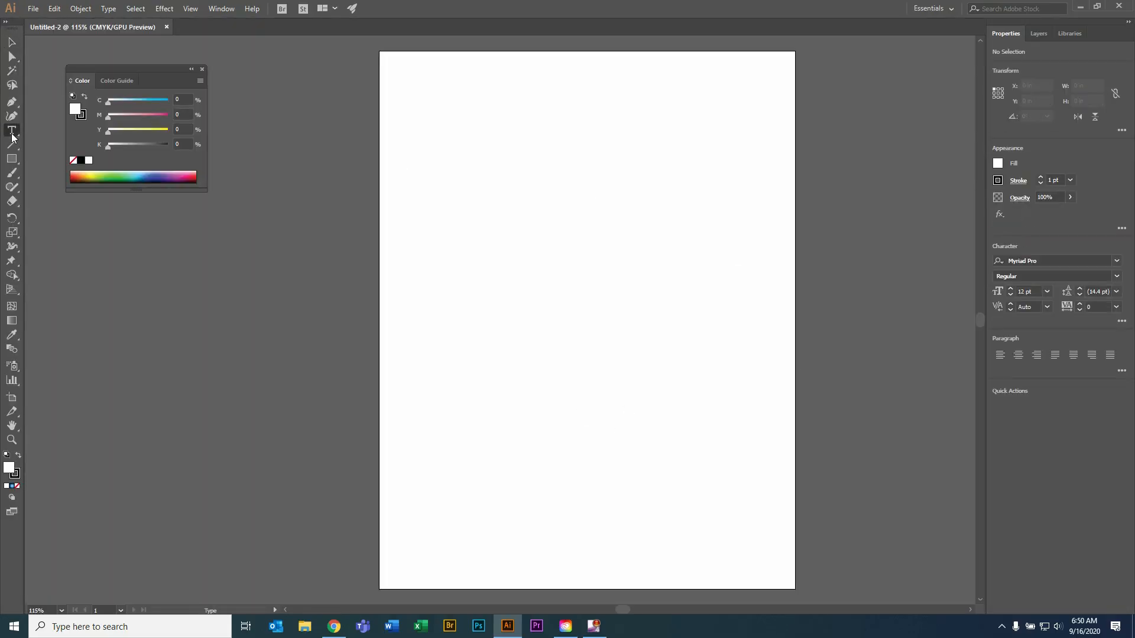
{"action": "left_click", "coordinate": [12, 42]}
{"action": "key", "text": "z"}
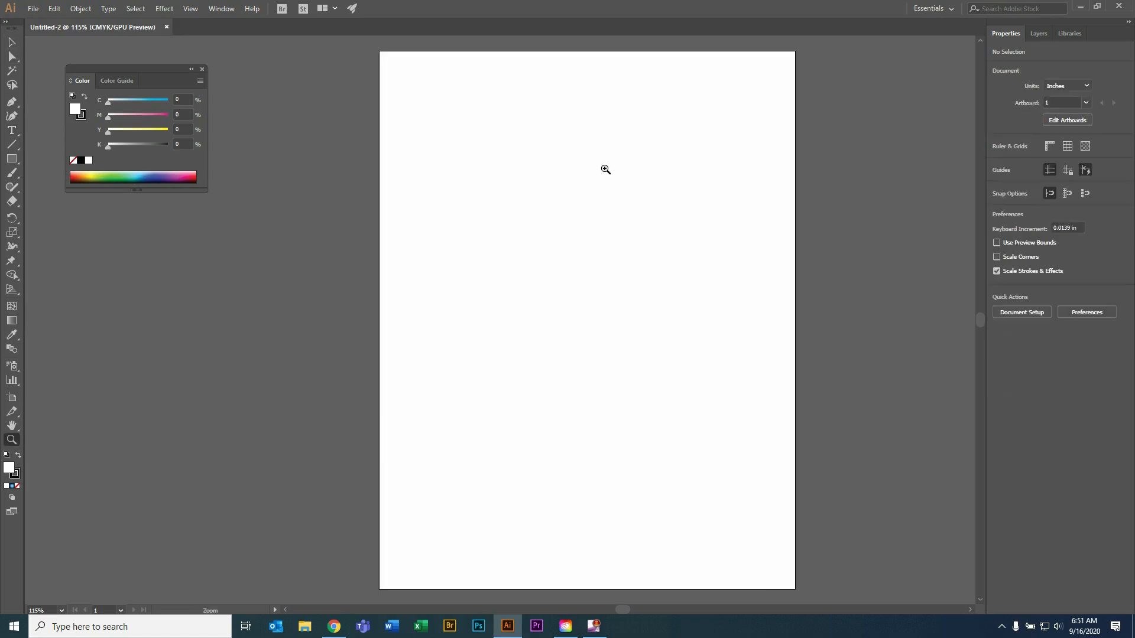
{"action": "left_click", "coordinate": [604, 170]}
{"action": "left_click", "coordinate": [11, 131]}
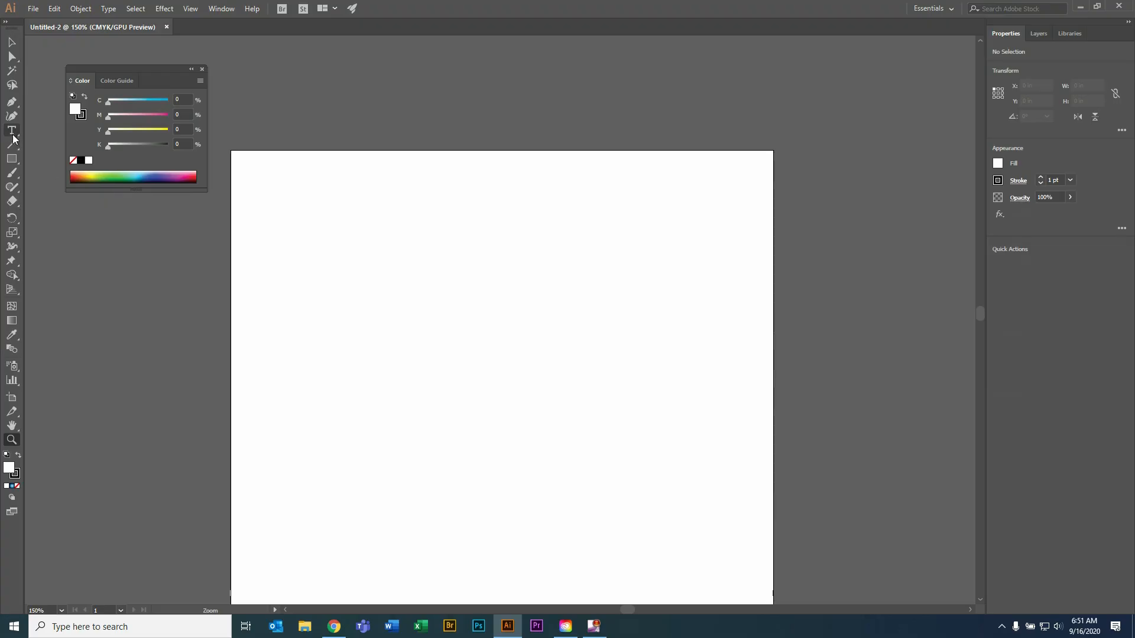
{"action": "left_click", "coordinate": [290, 213]}
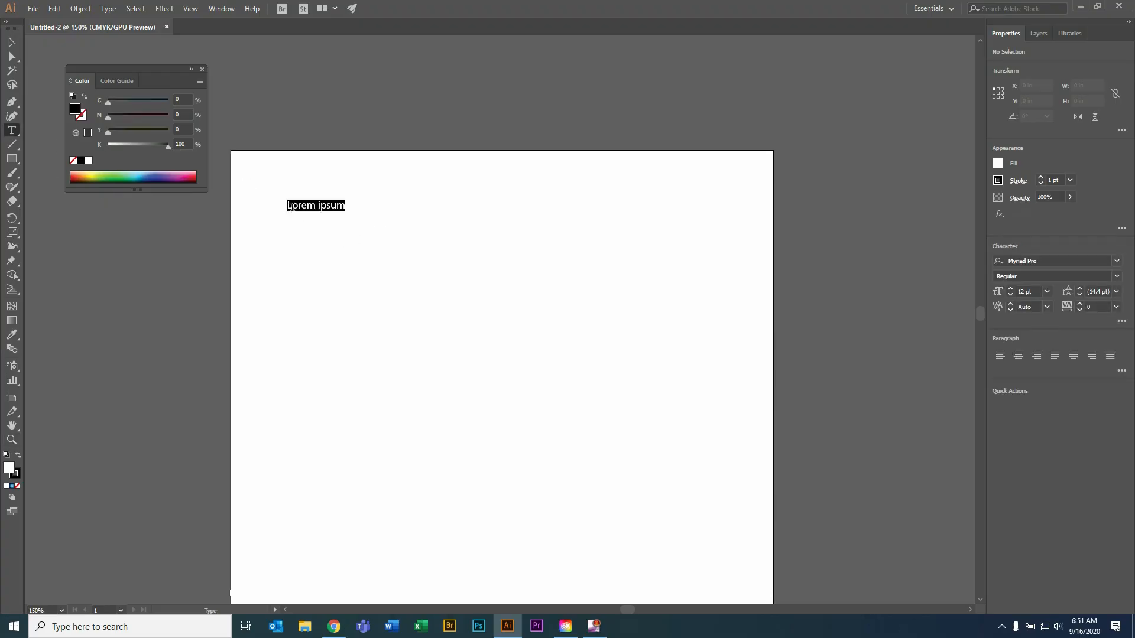
{"action": "type", "text": "You"}
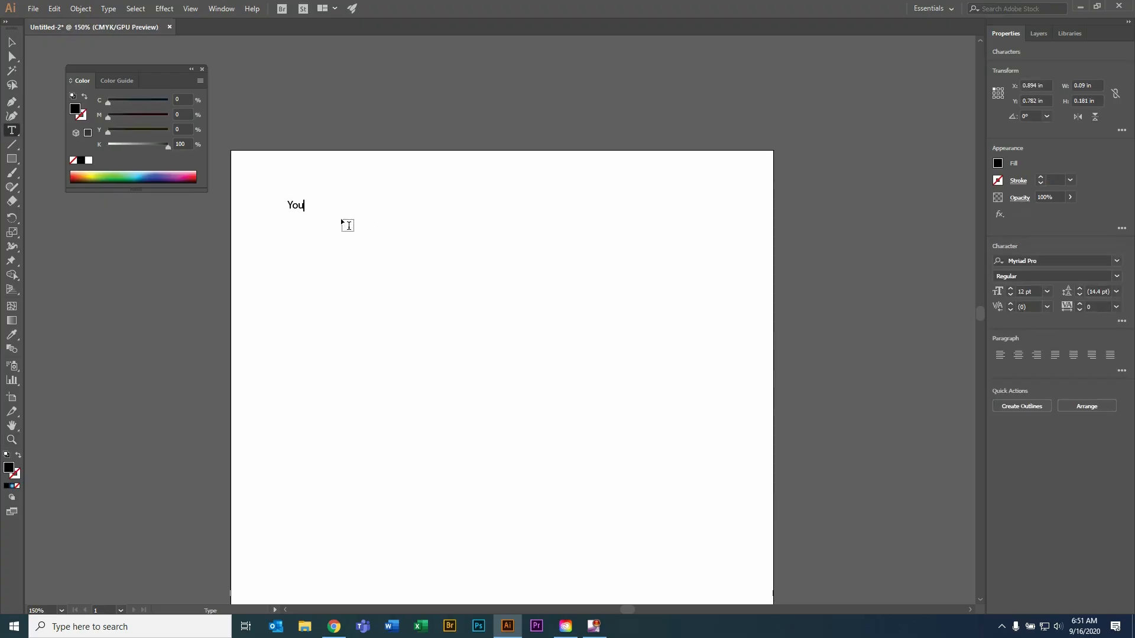
{"action": "left_click", "coordinate": [11, 41]}
{"action": "left_click", "coordinate": [397, 179]}
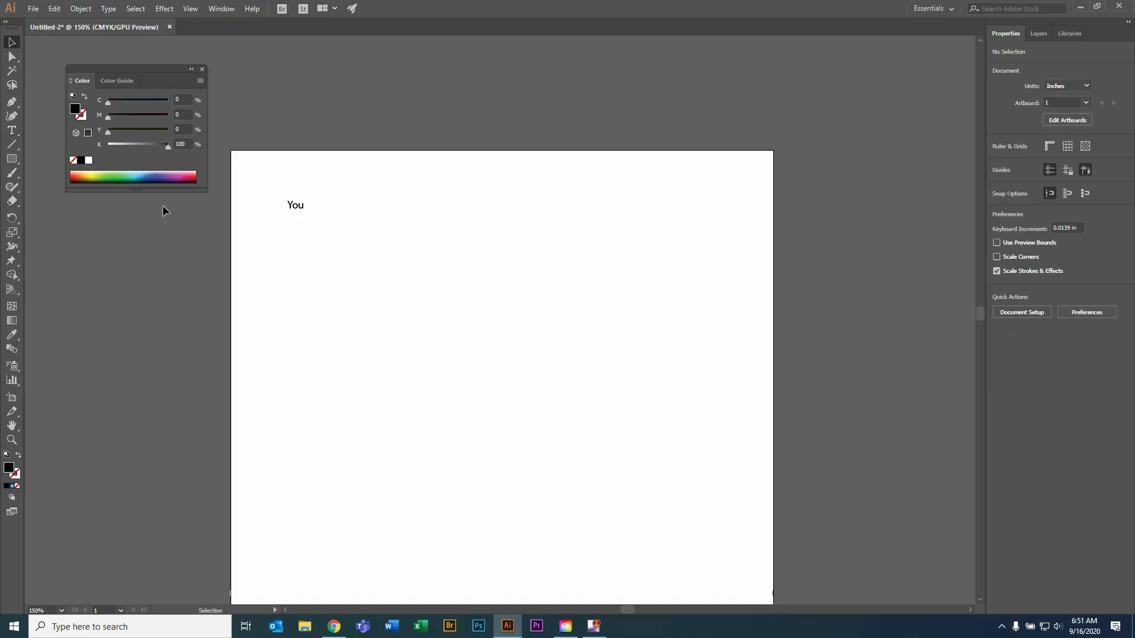
Step: Add a separate line of point type reading "Point Type" to the right of "You"
{"action": "left_click", "coordinate": [10, 132]}
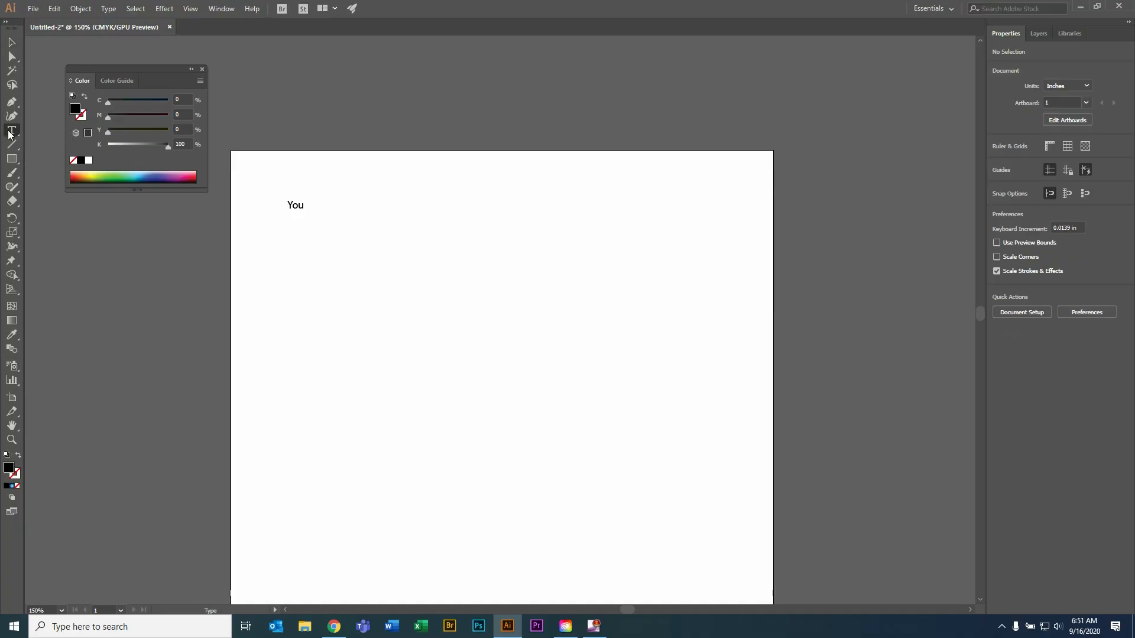
{"action": "left_click", "coordinate": [392, 194]}
{"action": "type", "text": "P"}
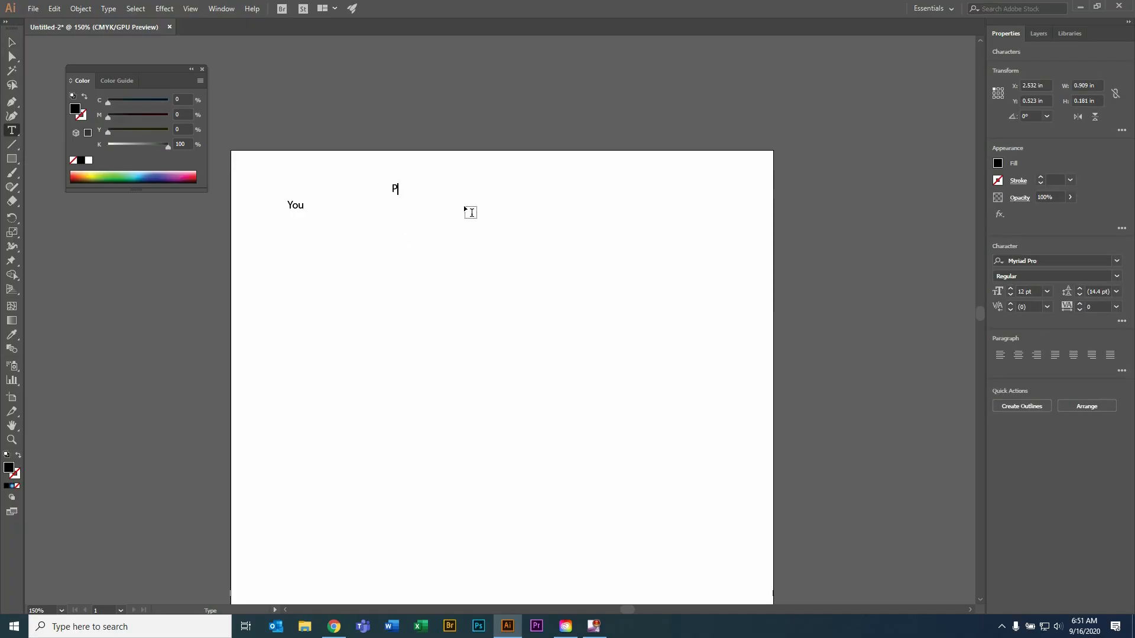
{"action": "type", "text": "oint Type"}
{"action": "left_click", "coordinate": [12, 42]}
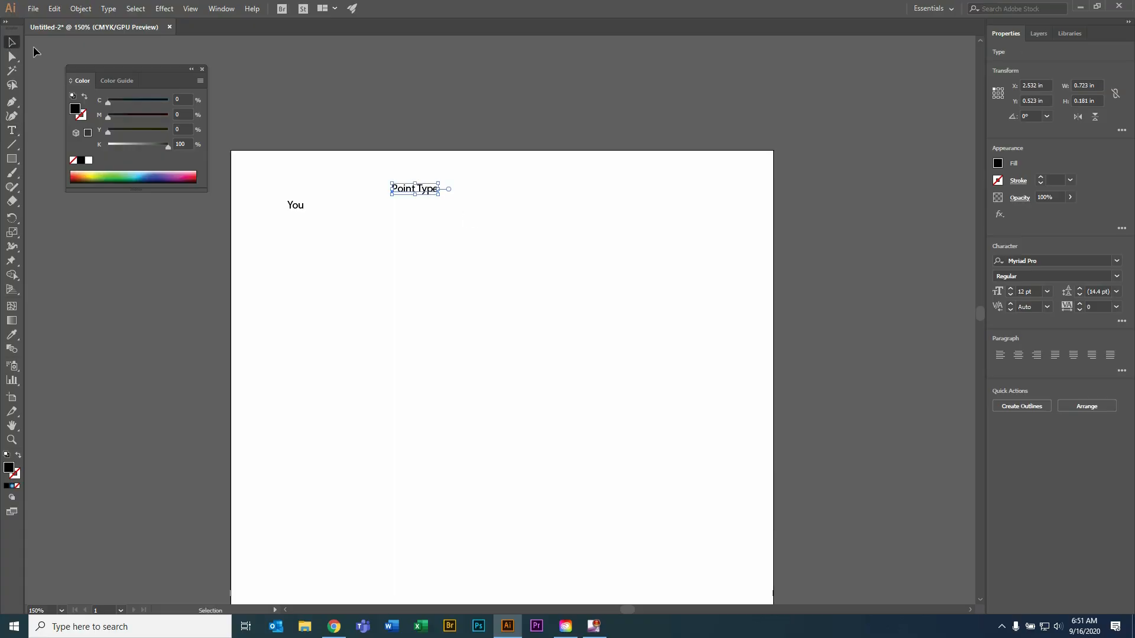
{"action": "left_click", "coordinate": [52, 69]}
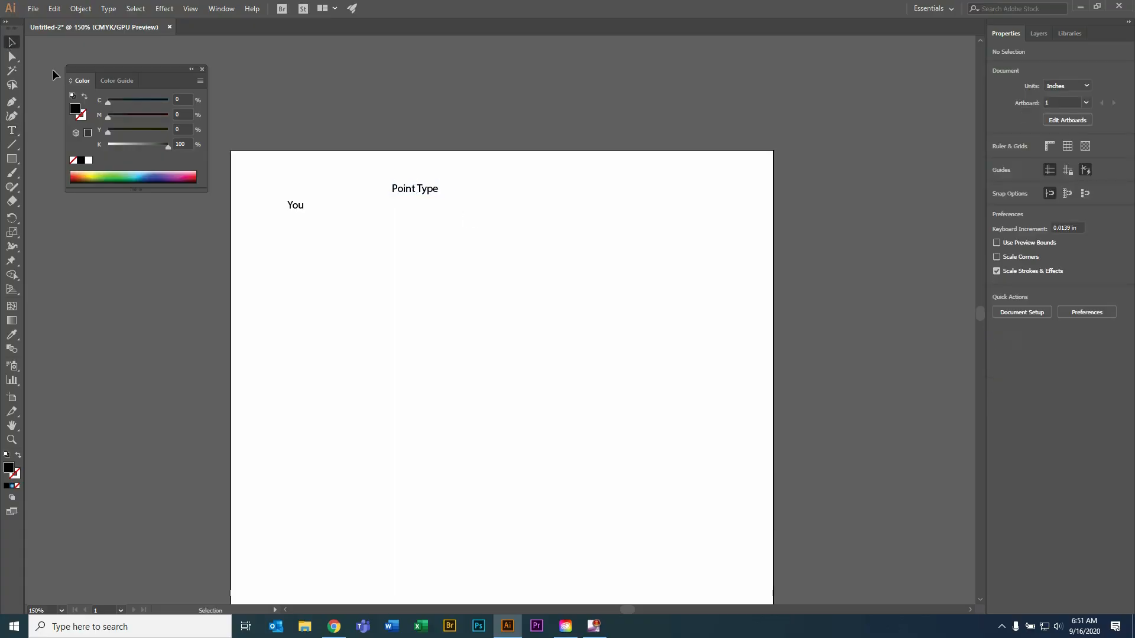
Step: Draw an area type box about 1.8 by 2 in below "Point Type" with placeholder text, and widen it to about 3.1 in
{"action": "left_click", "coordinate": [11, 131]}
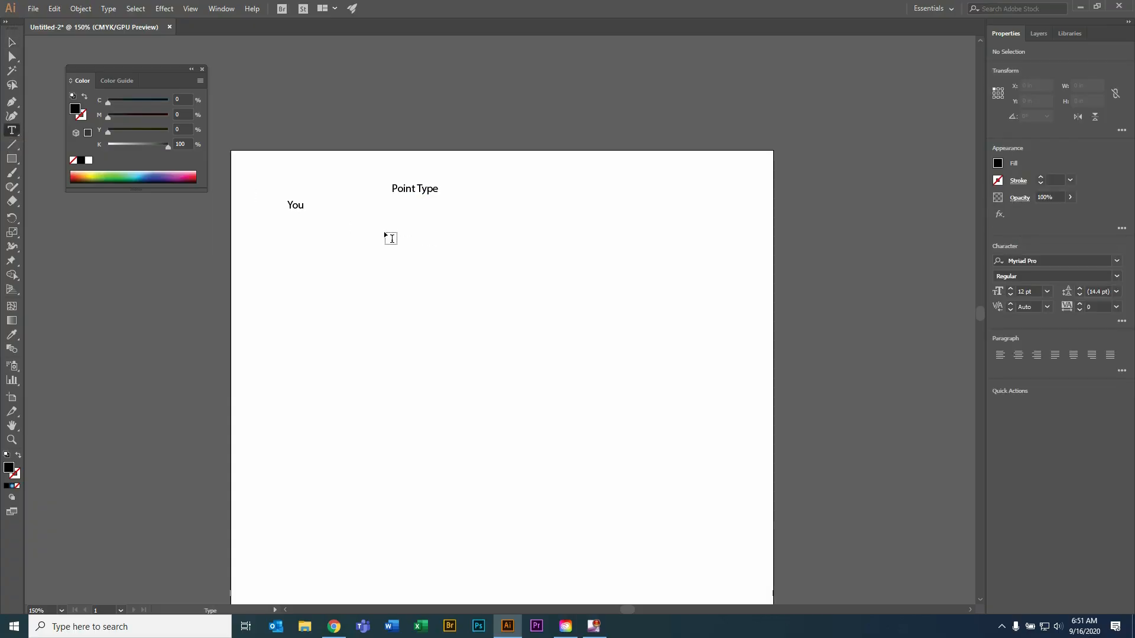
{"action": "left_click_drag", "start_coordinate": [389, 221], "coordinate": [505, 349]}
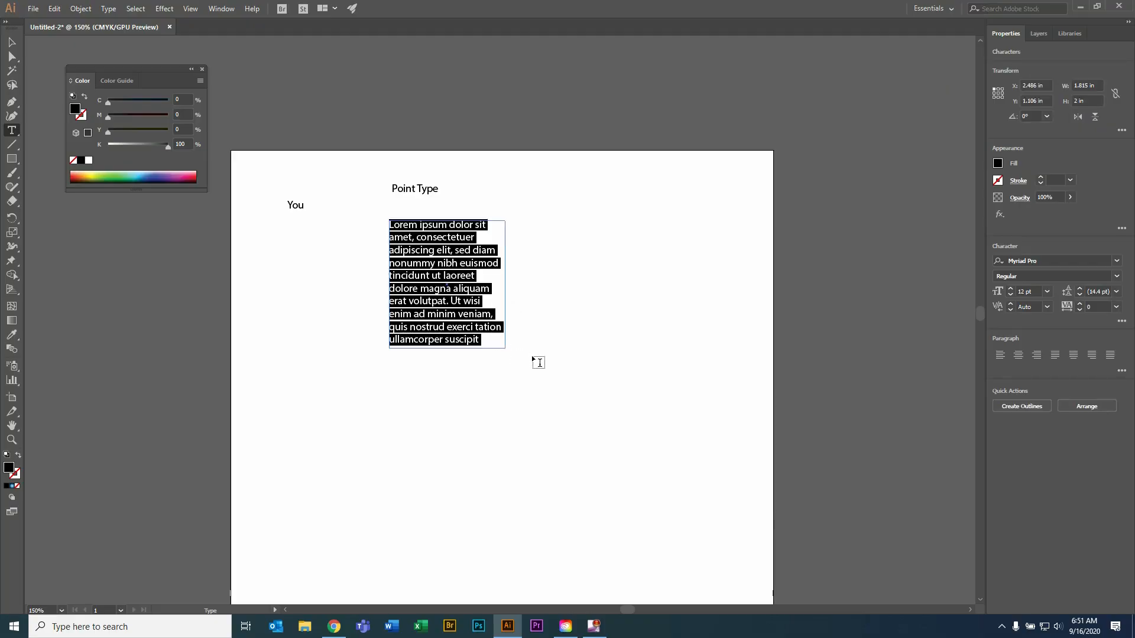
{"action": "left_click", "coordinate": [11, 42]}
{"action": "left_click", "coordinate": [443, 121]}
{"action": "left_click", "coordinate": [490, 278]}
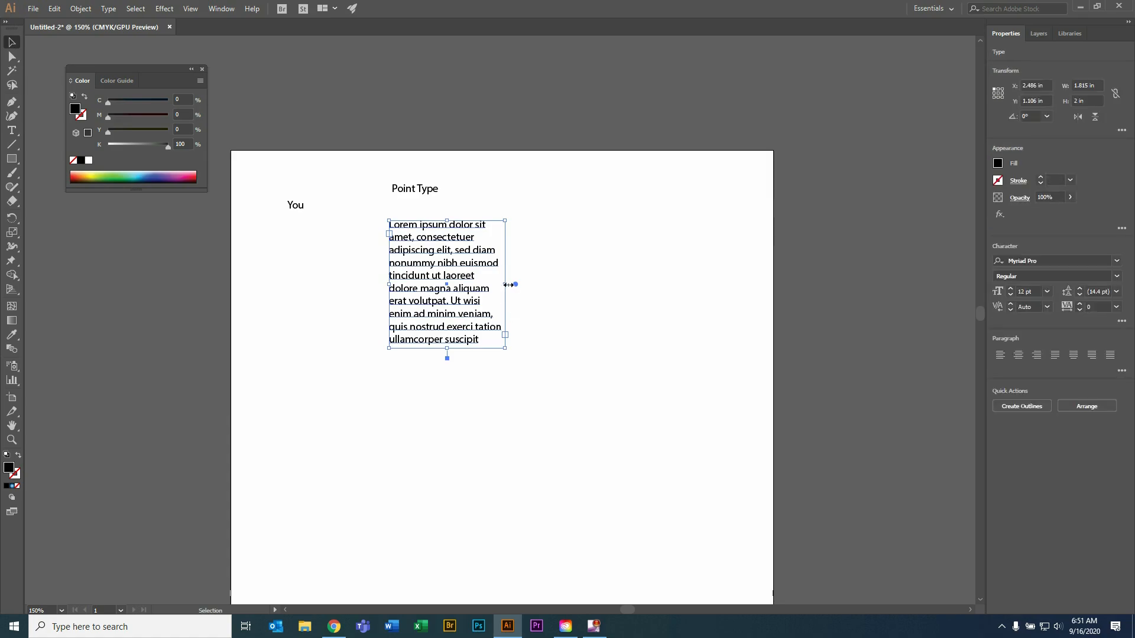
{"action": "left_click_drag", "start_coordinate": [506, 285], "coordinate": [585, 304]}
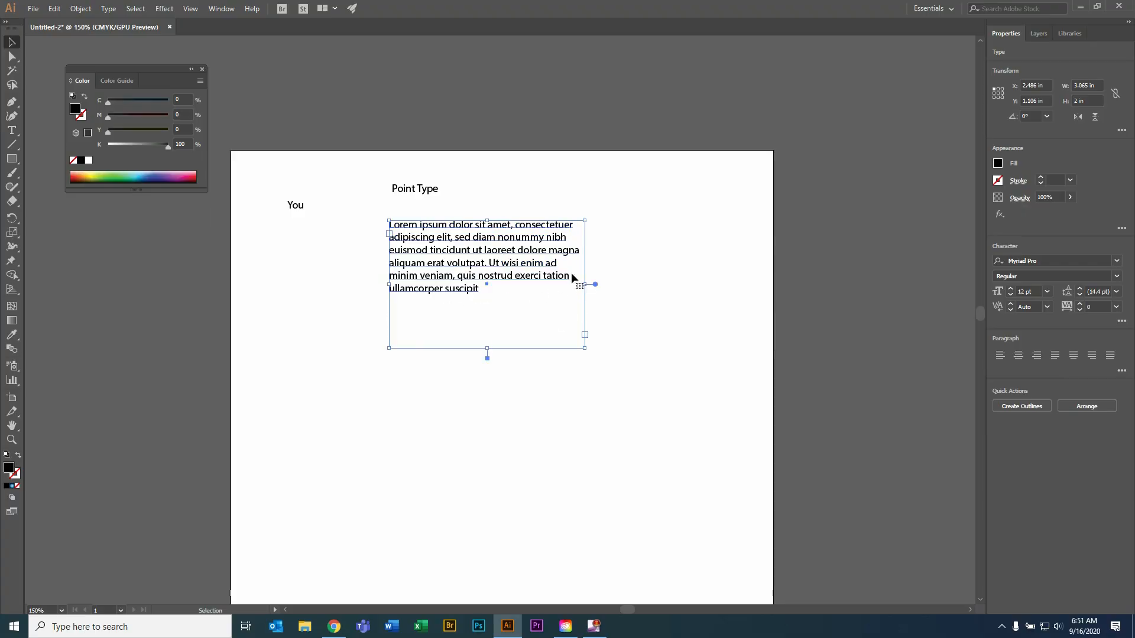
Step: Try stretching the "Point Type" text to about 2.5 by 0.7 in, and undo the scaling
{"action": "left_click", "coordinate": [421, 190]}
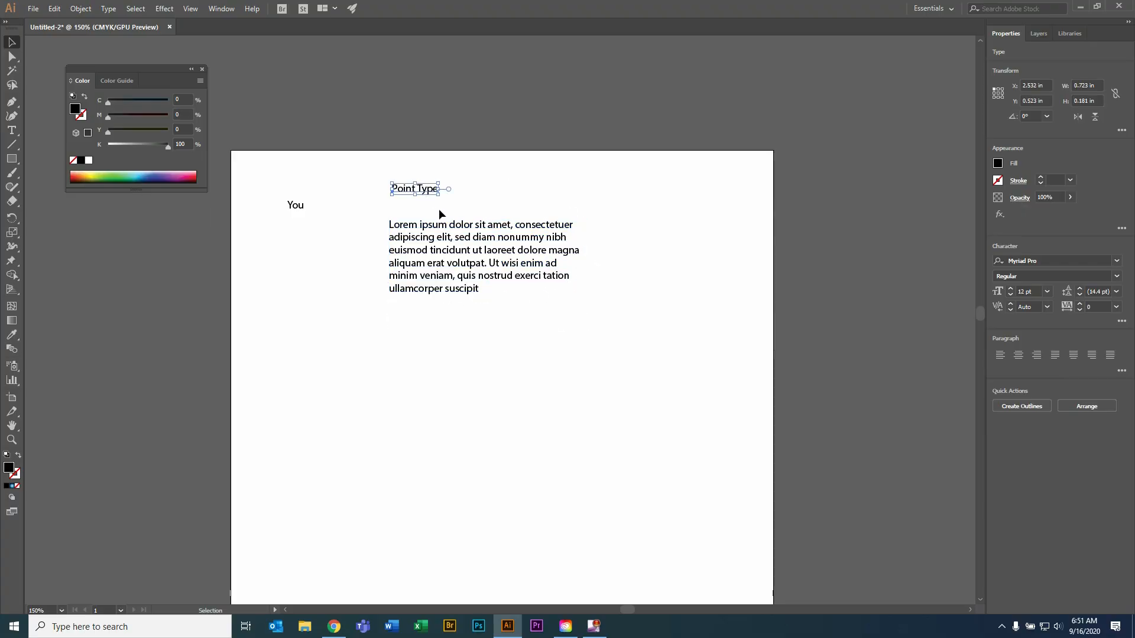
{"action": "left_click_drag", "start_coordinate": [437, 195], "coordinate": [554, 230]}
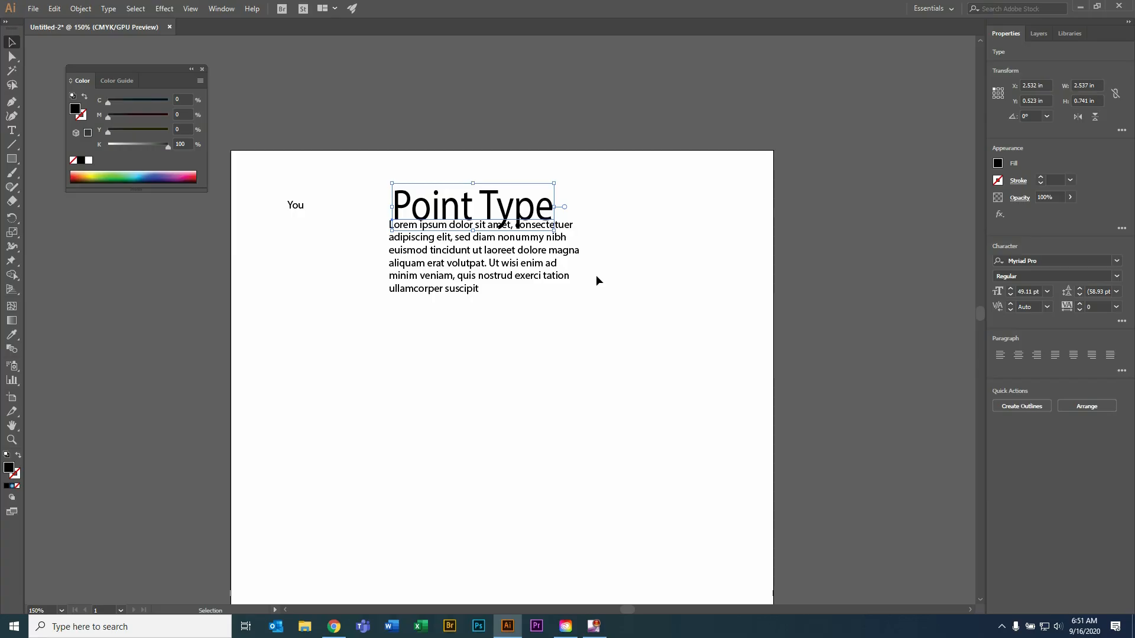
{"action": "key", "text": "ctrl+z"}
{"action": "left_click", "coordinate": [621, 292]}
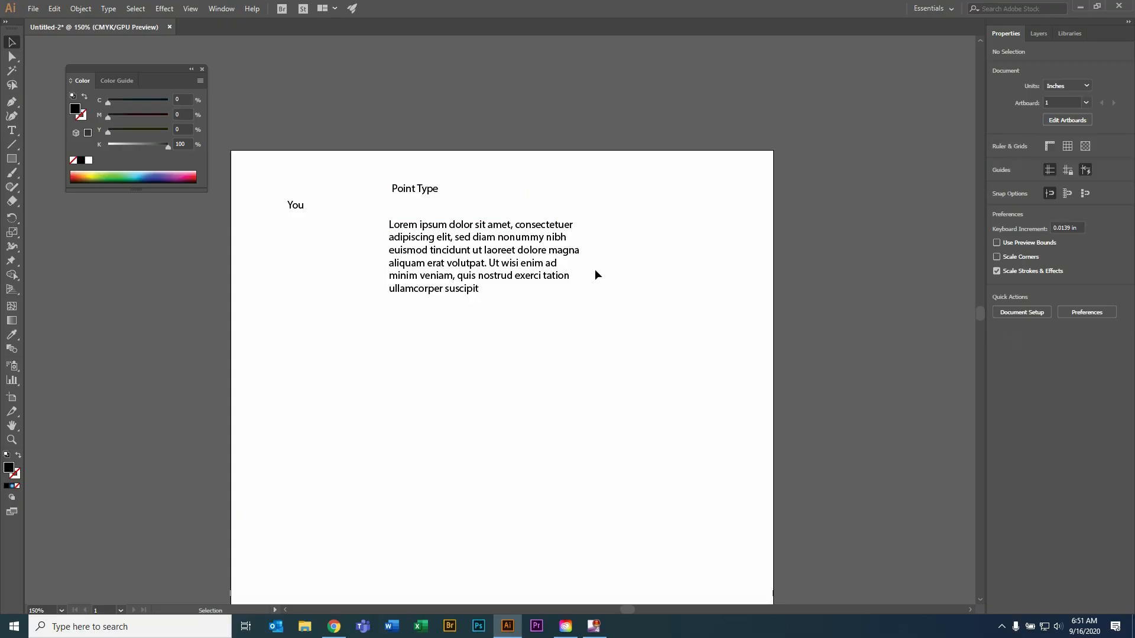
Step: Delete the placeholder paragraph together with the "Point Type" text
{"action": "left_click", "coordinate": [477, 275]}
{"action": "left_click", "coordinate": [628, 353]}
{"action": "left_click", "coordinate": [534, 272]}
{"action": "left_click", "coordinate": [424, 190], "text": "shift"}
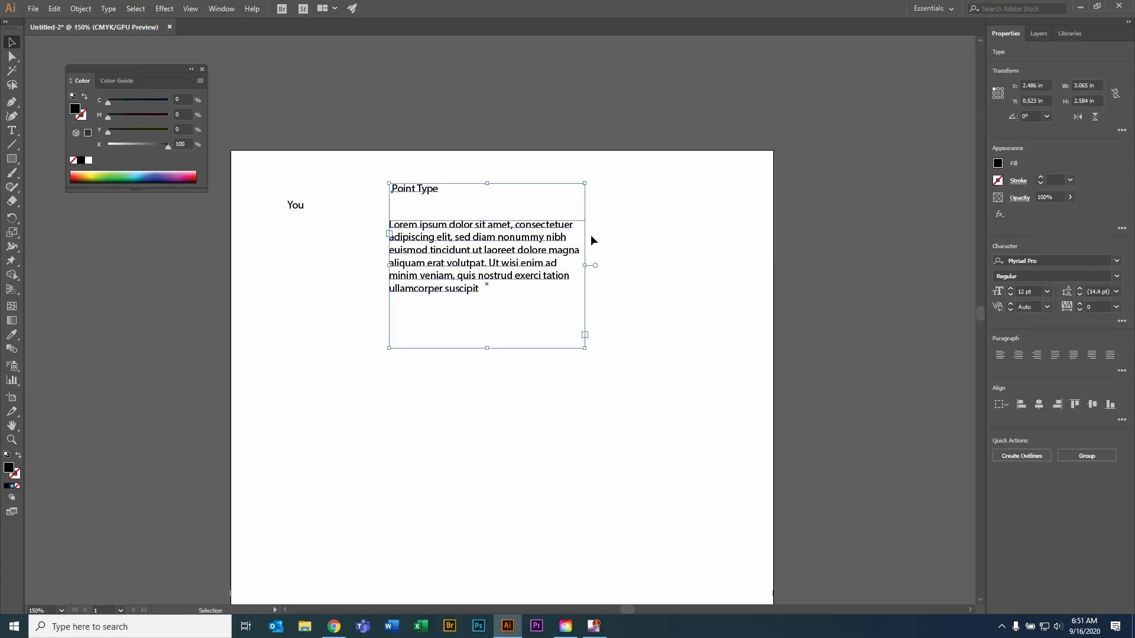
{"action": "key", "text": "Delete"}
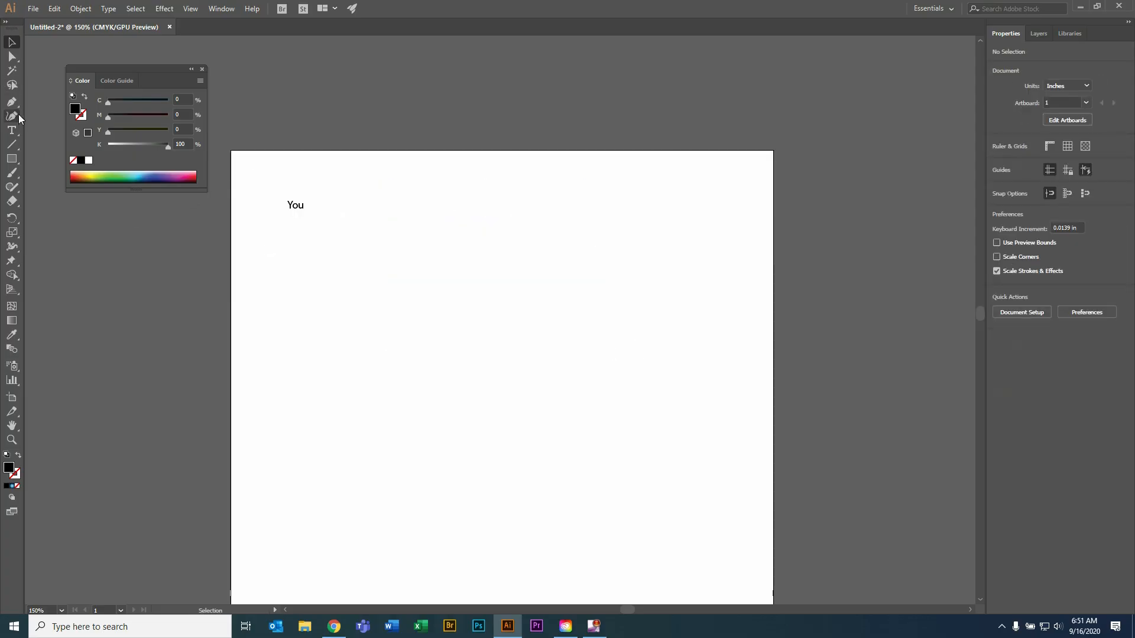
Step: Add the word "Are" as a separate point type object to the right of "You"
{"action": "left_click", "coordinate": [12, 130]}
{"action": "left_click", "coordinate": [361, 211]}
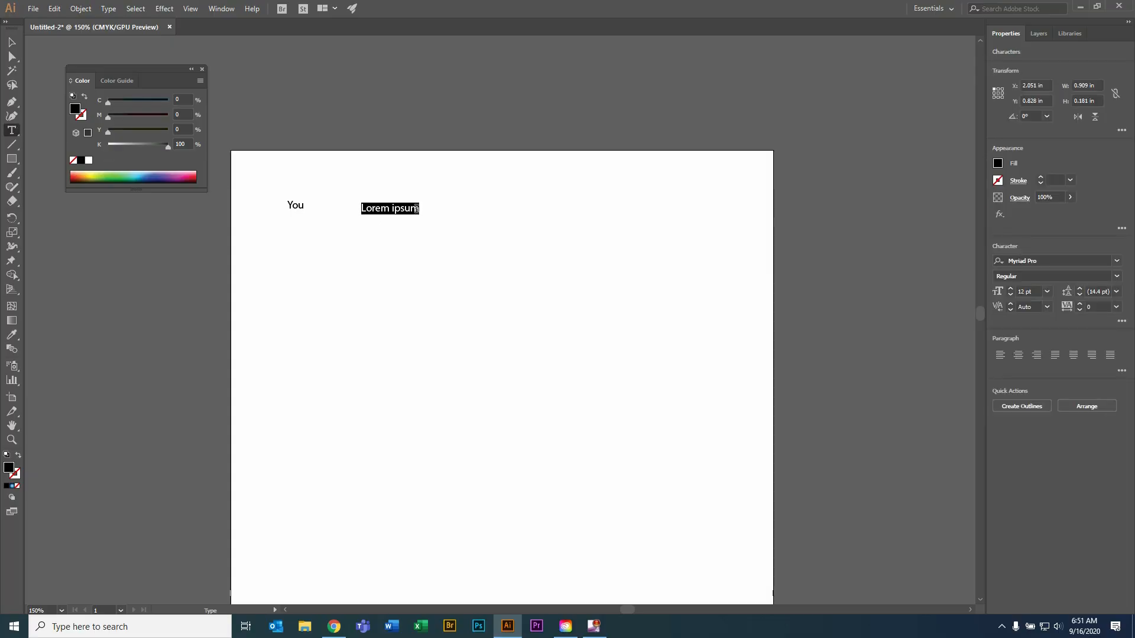
{"action": "type", "text": "Are"}
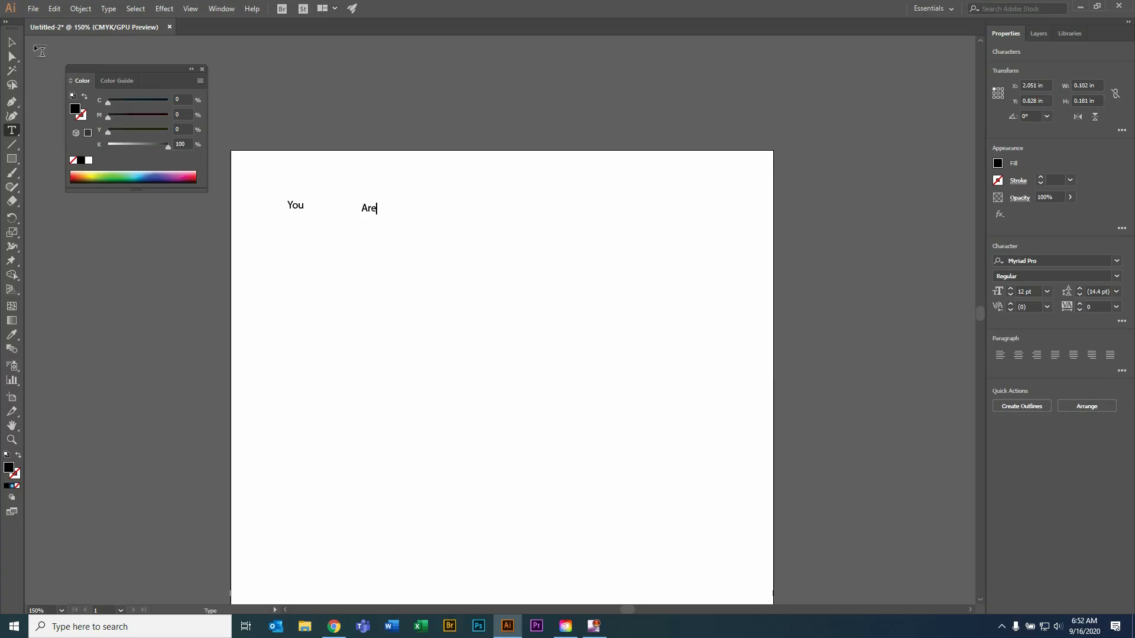
{"action": "left_click", "coordinate": [11, 42]}
Step: Add the word "Awesome" as its own point type object to the right of "Are"
{"action": "left_click", "coordinate": [12, 130]}
{"action": "left_click", "coordinate": [454, 205]}
{"action": "type", "text": "Awesome"}
{"action": "left_click", "coordinate": [10, 42]}
{"action": "left_click", "coordinate": [390, 77]}
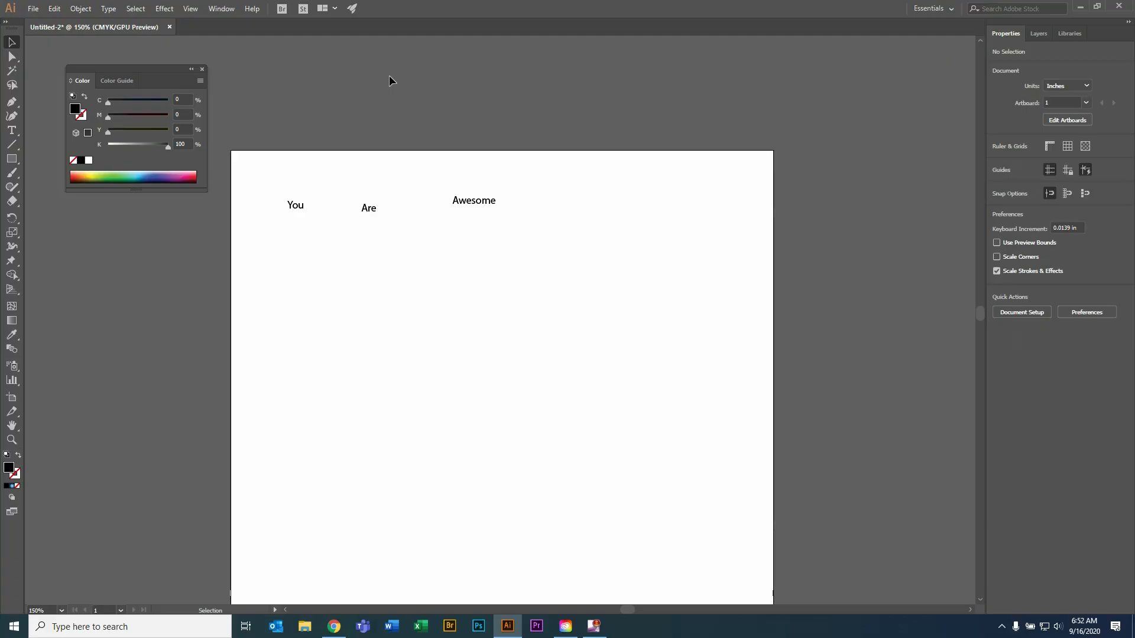
Step: Switch to the Typography workspace and set the word "You" in the Blenny Black font
{"action": "left_click", "coordinate": [933, 12]}
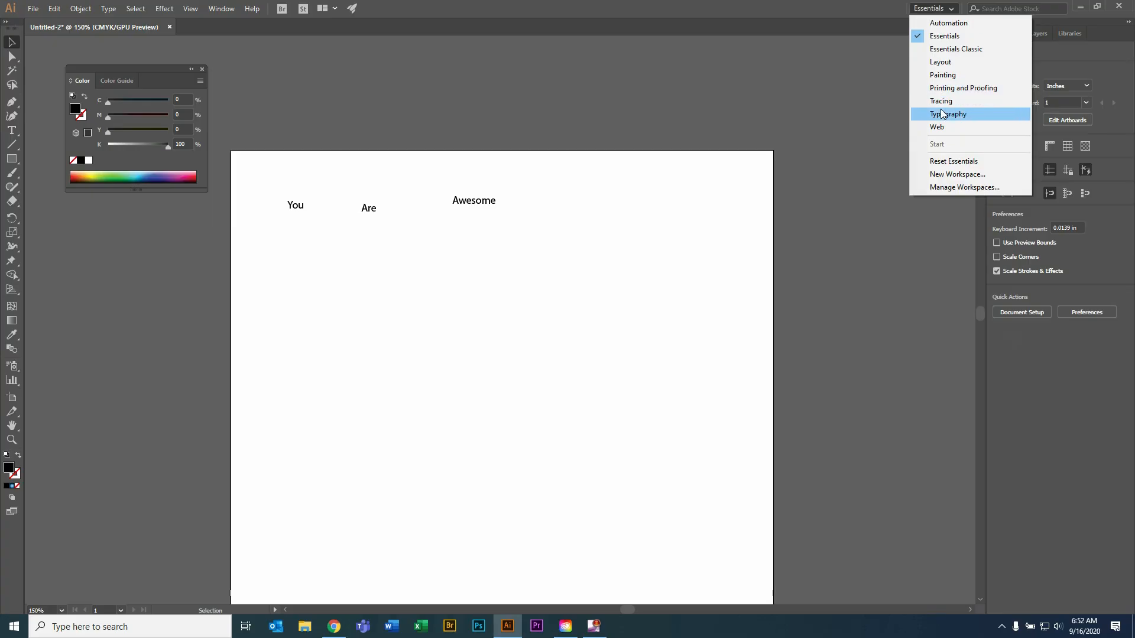
{"action": "left_click", "coordinate": [909, 200]}
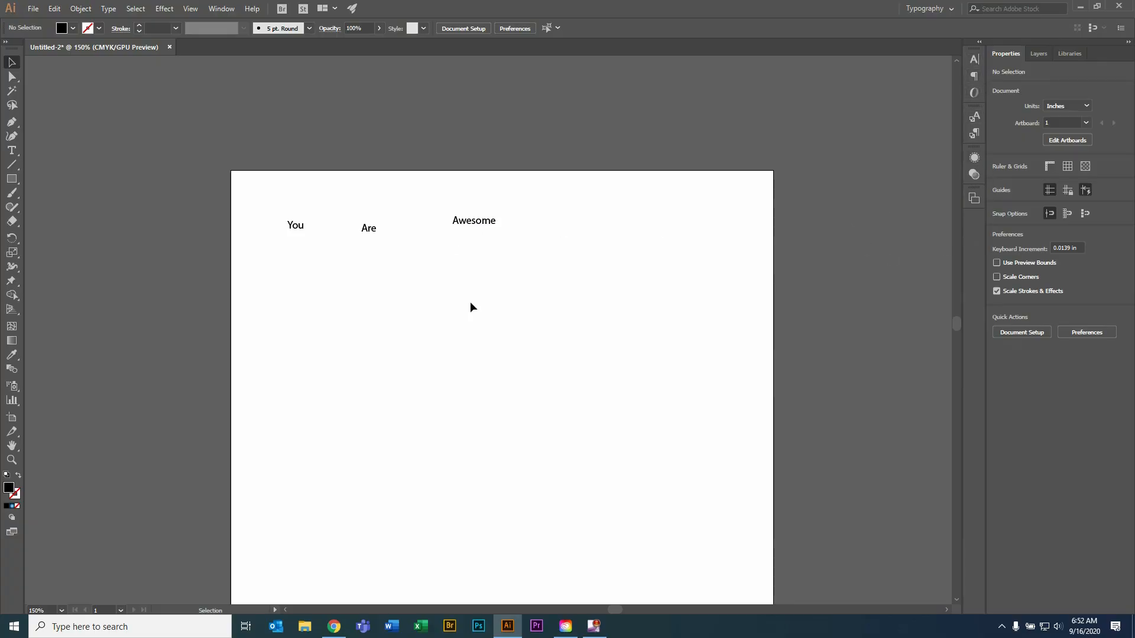
{"action": "left_click", "coordinate": [293, 227]}
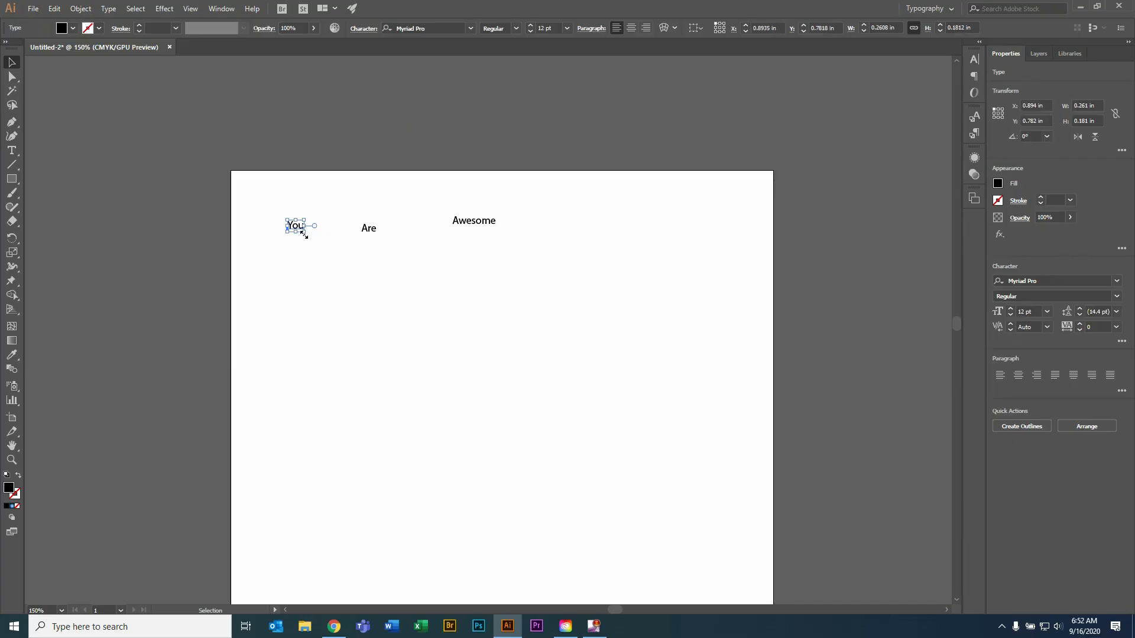
{"action": "left_click", "coordinate": [975, 59]}
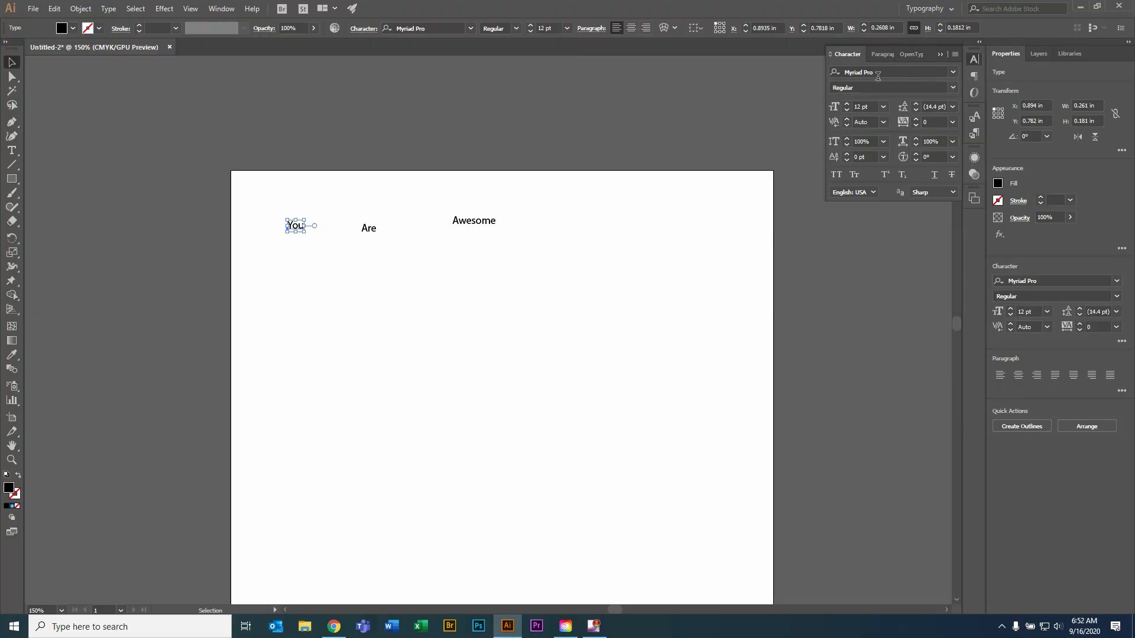
{"action": "left_click", "coordinate": [954, 73]}
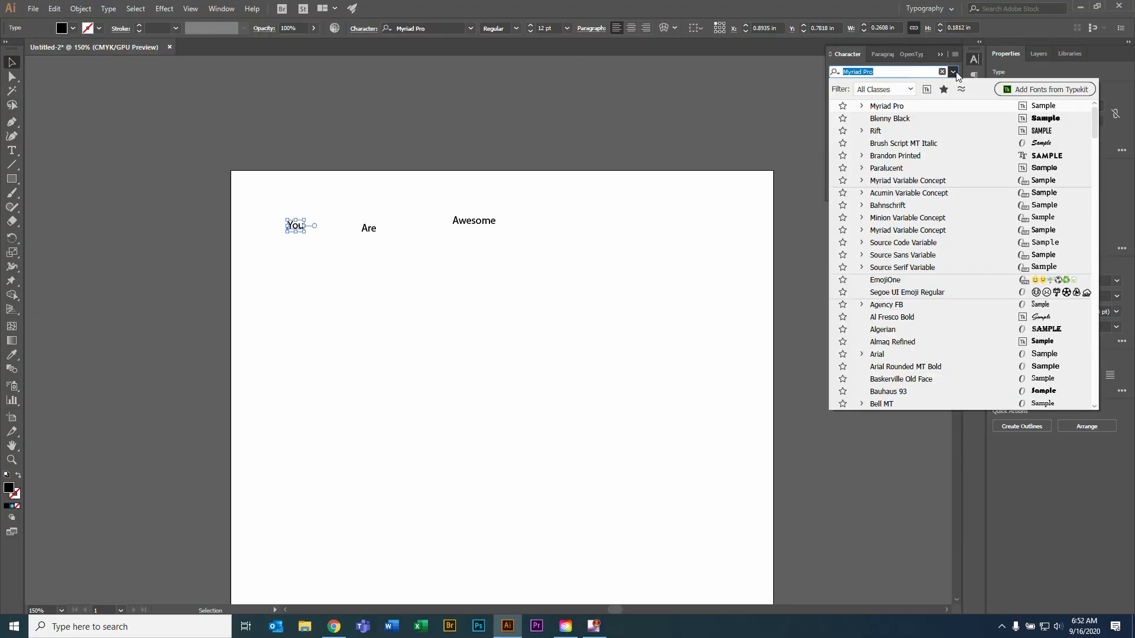
{"action": "left_click", "coordinate": [936, 120]}
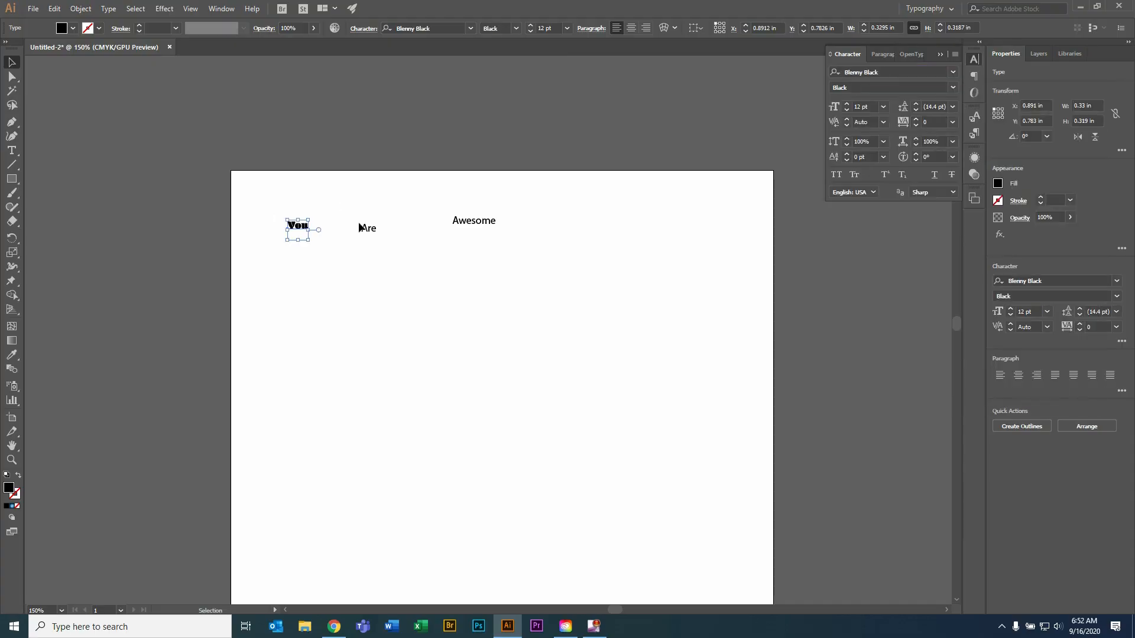
Step: Set the size of "You" to 60 pt and move it below the other words, near the artboard's left edge
{"action": "left_click", "coordinate": [884, 107]}
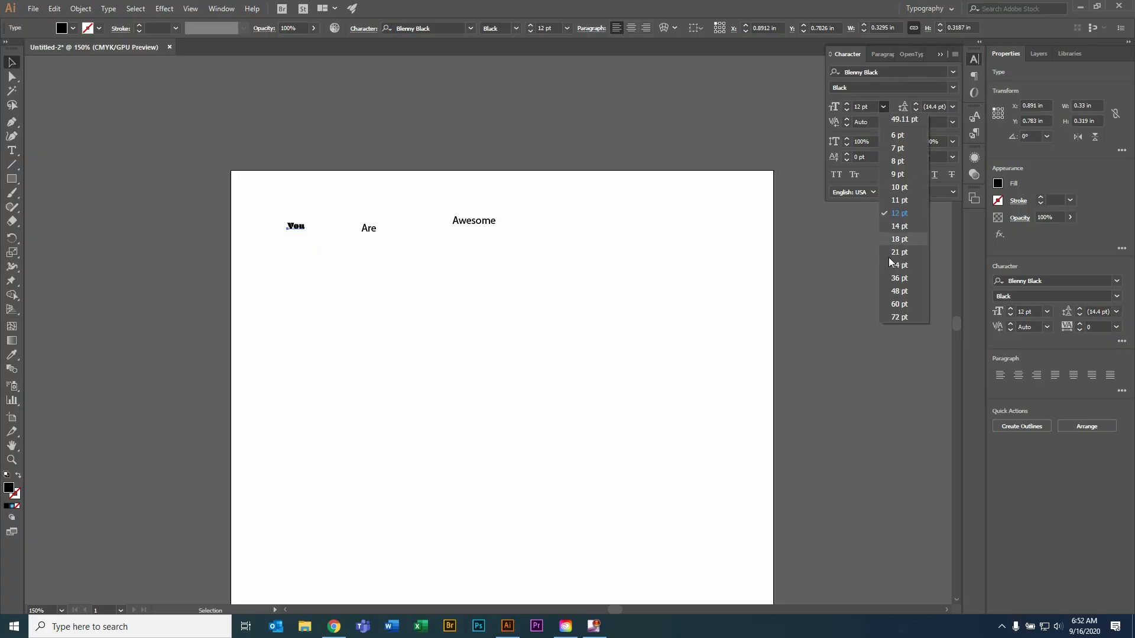
{"action": "left_click", "coordinate": [899, 304]}
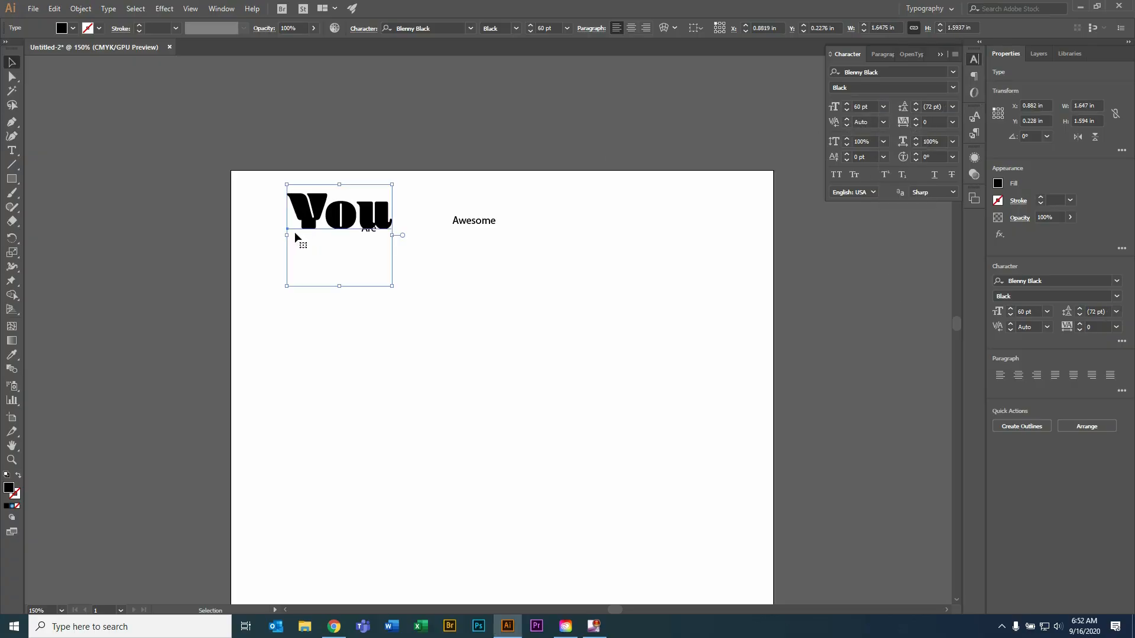
{"action": "left_click_drag", "start_coordinate": [335, 217], "coordinate": [310, 290]}
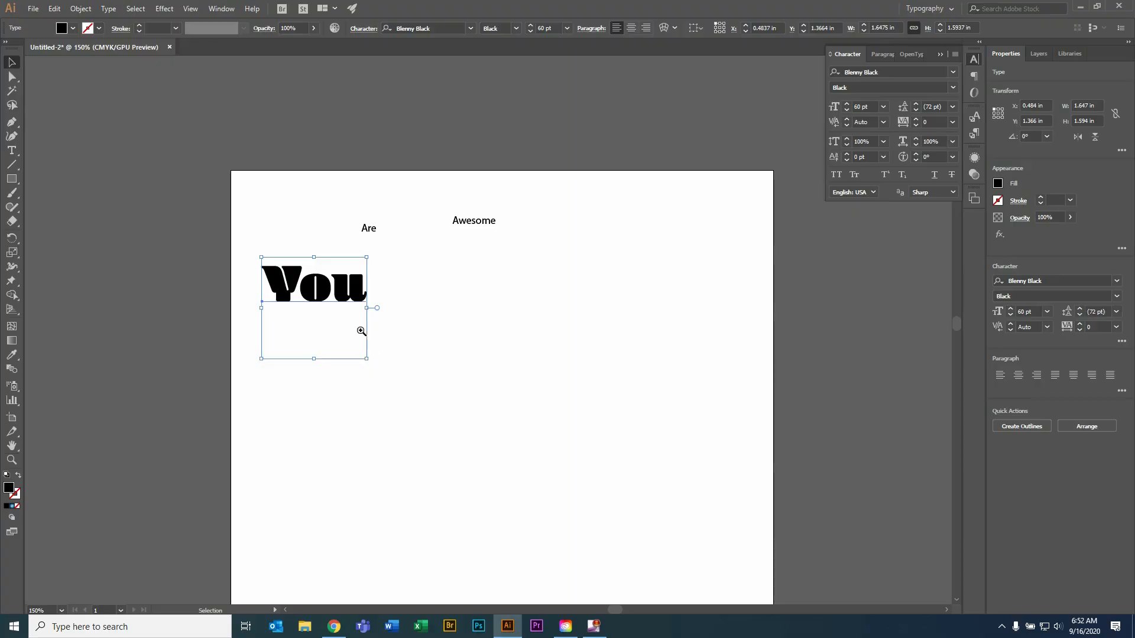
Step: Tighten the kerning between the "Y" and "o" of "You" to -84
{"action": "key", "text": "z"}
{"action": "left_click", "coordinate": [344, 309]}
{"action": "left_click", "coordinate": [346, 309]}
{"action": "left_click", "coordinate": [660, 364]}
{"action": "left_click", "coordinate": [661, 364]}
{"action": "left_click_drag", "start_coordinate": [287, 235], "coordinate": [460, 296]}
{"action": "key", "text": "t"}
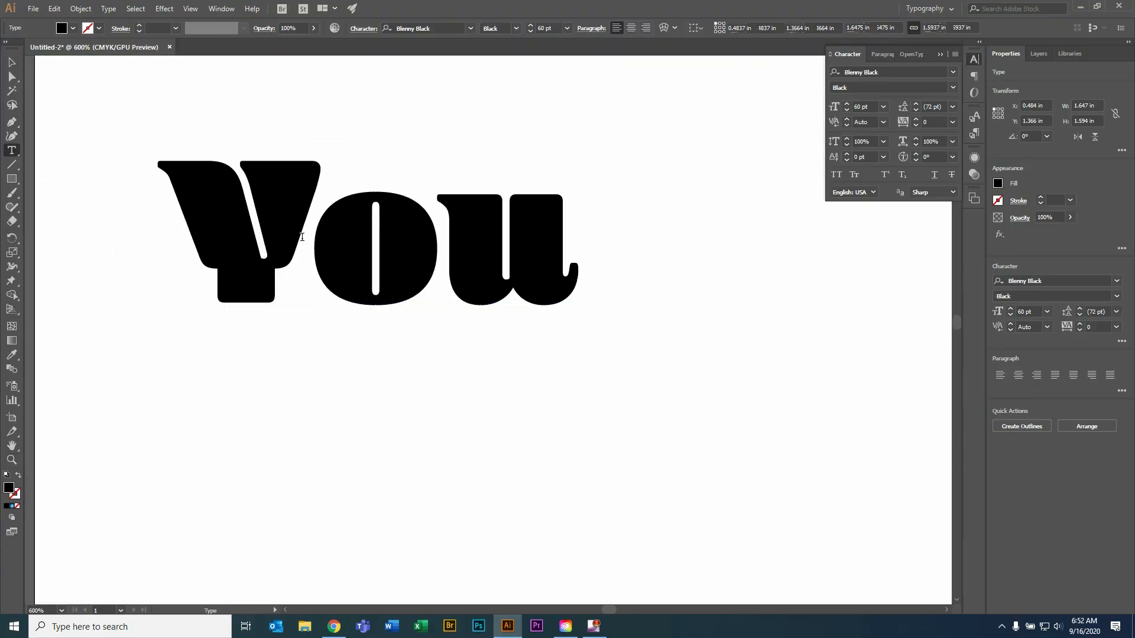
{"action": "left_click", "coordinate": [311, 239]}
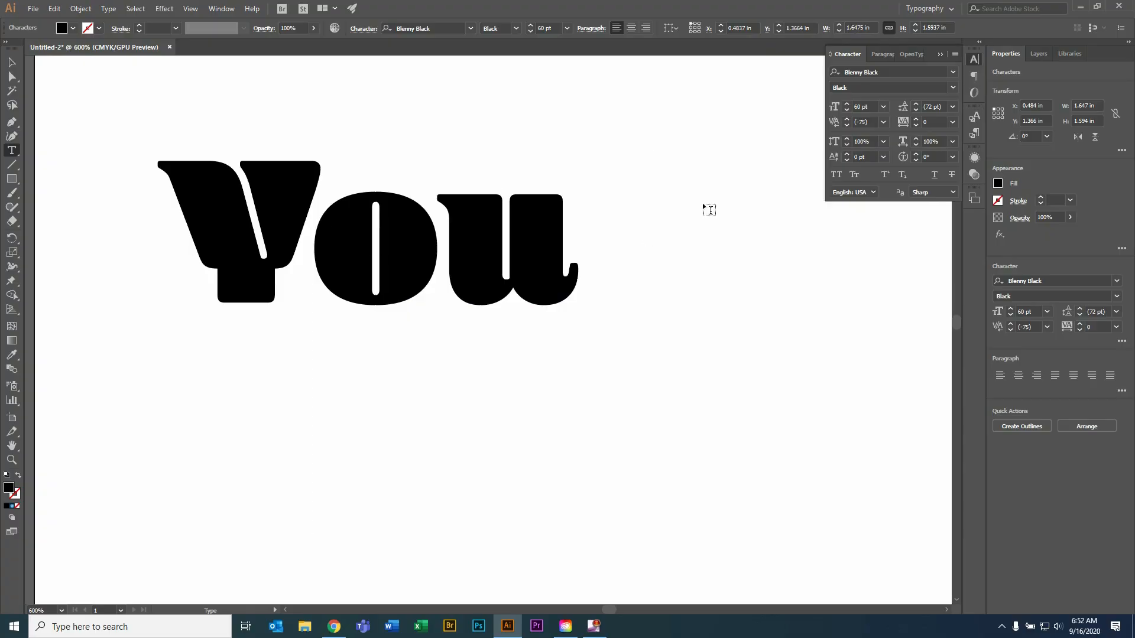
{"action": "left_click", "coordinate": [883, 122]}
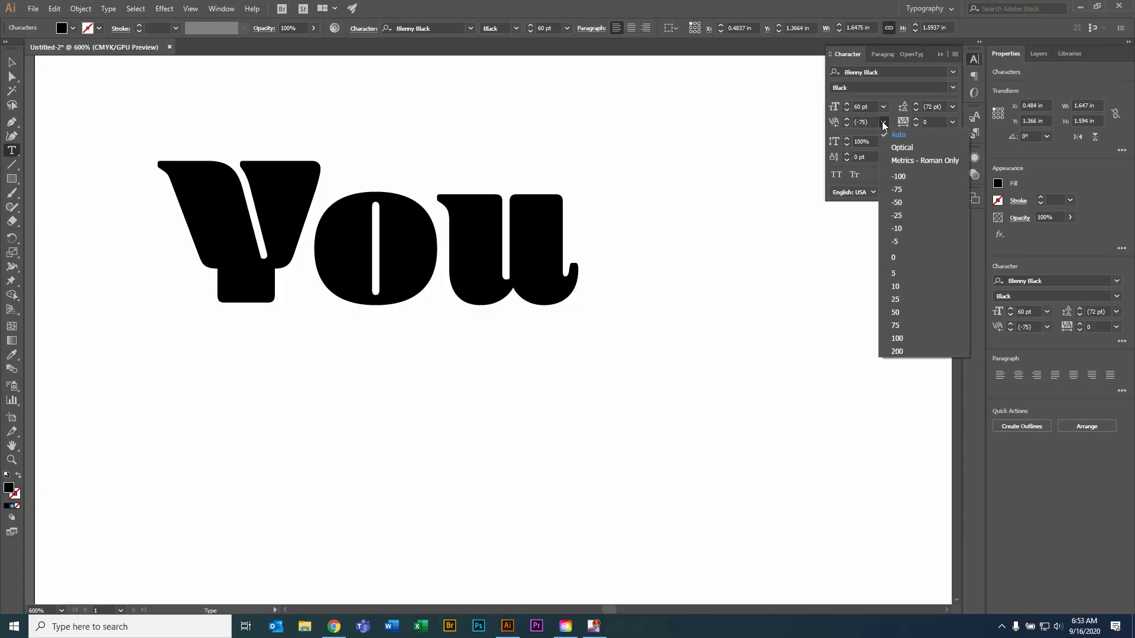
{"action": "left_click", "coordinate": [883, 122]}
{"action": "left_click", "coordinate": [846, 126]}
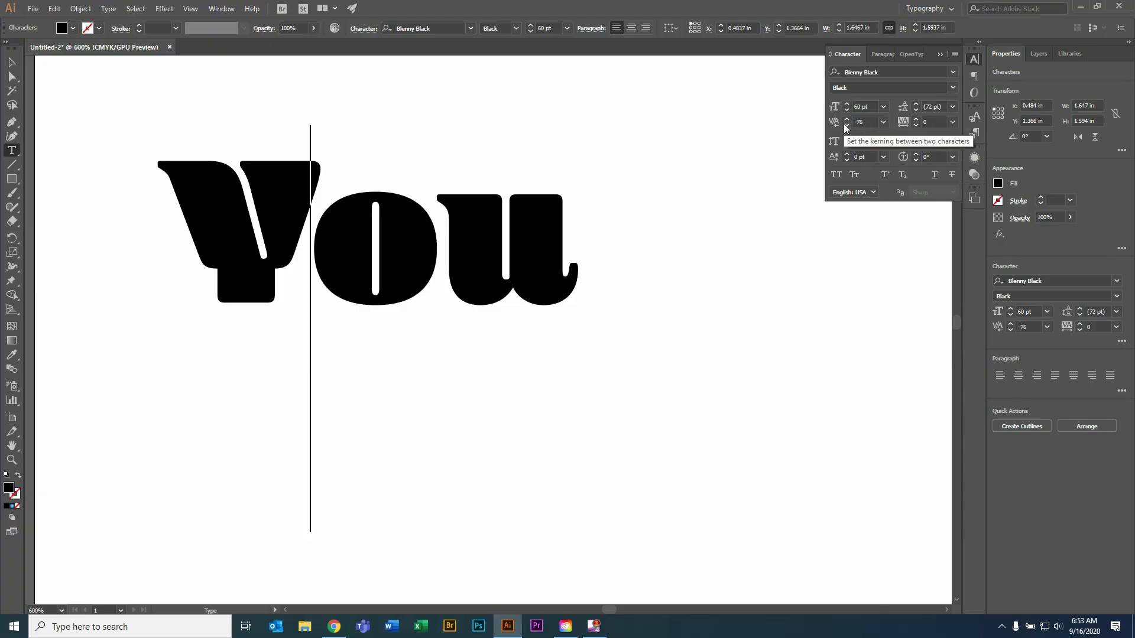
{"action": "left_click", "coordinate": [846, 126]}
{"action": "left_click", "coordinate": [846, 126]}
{"action": "left_click", "coordinate": [846, 126]}
{"action": "left_click", "coordinate": [846, 126]}
{"action": "left_click", "coordinate": [845, 126]}
{"action": "left_click", "coordinate": [846, 126]}
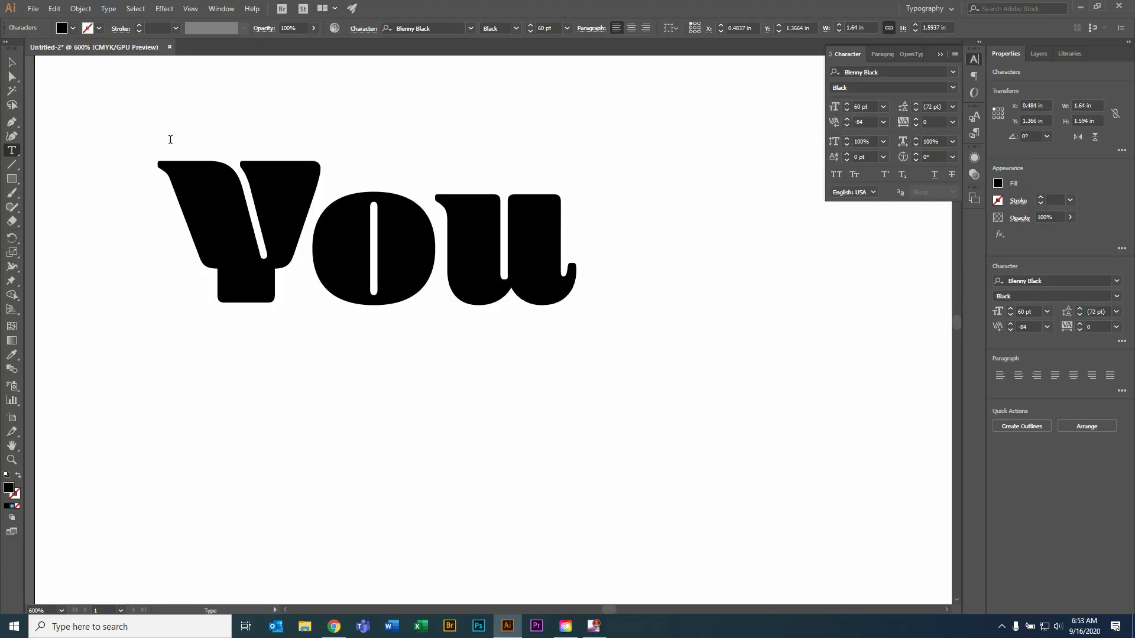
{"action": "left_click", "coordinate": [13, 64]}
{"action": "left_click", "coordinate": [141, 116]}
Step: Duplicate the word "Awesome" below the original and set the copy's tracking to 200
{"action": "key", "text": "z"}
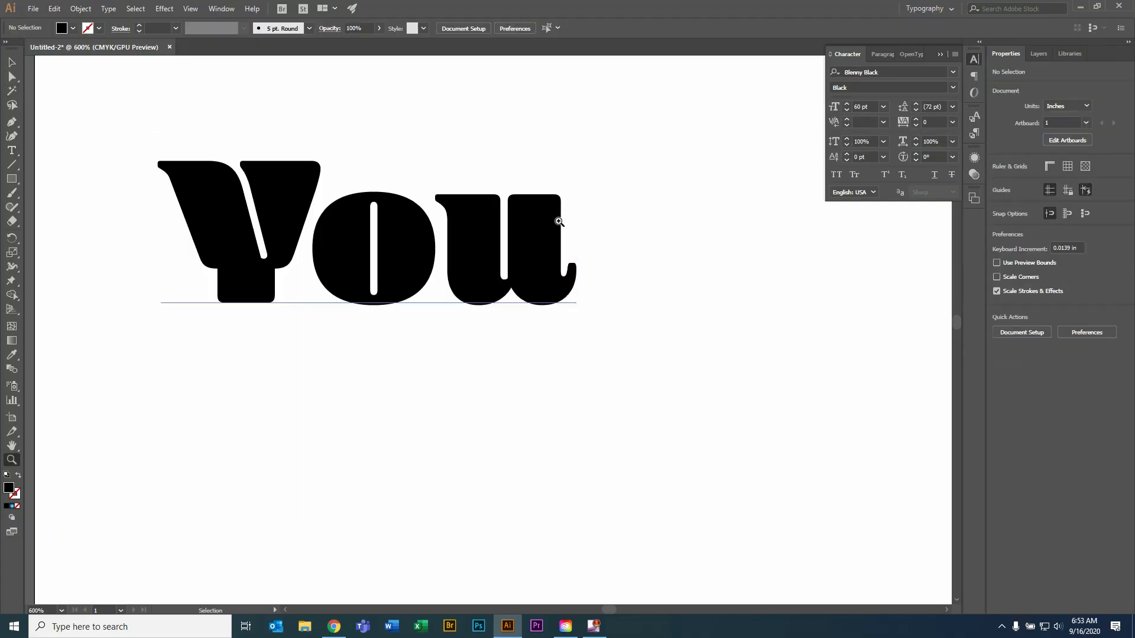
{"action": "left_click", "coordinate": [554, 226], "text": "alt"}
{"action": "left_click", "coordinate": [553, 228], "text": "alt"}
{"action": "key", "text": "space"}
{"action": "left_click_drag", "start_coordinate": [456, 474], "coordinate": [371, 402]}
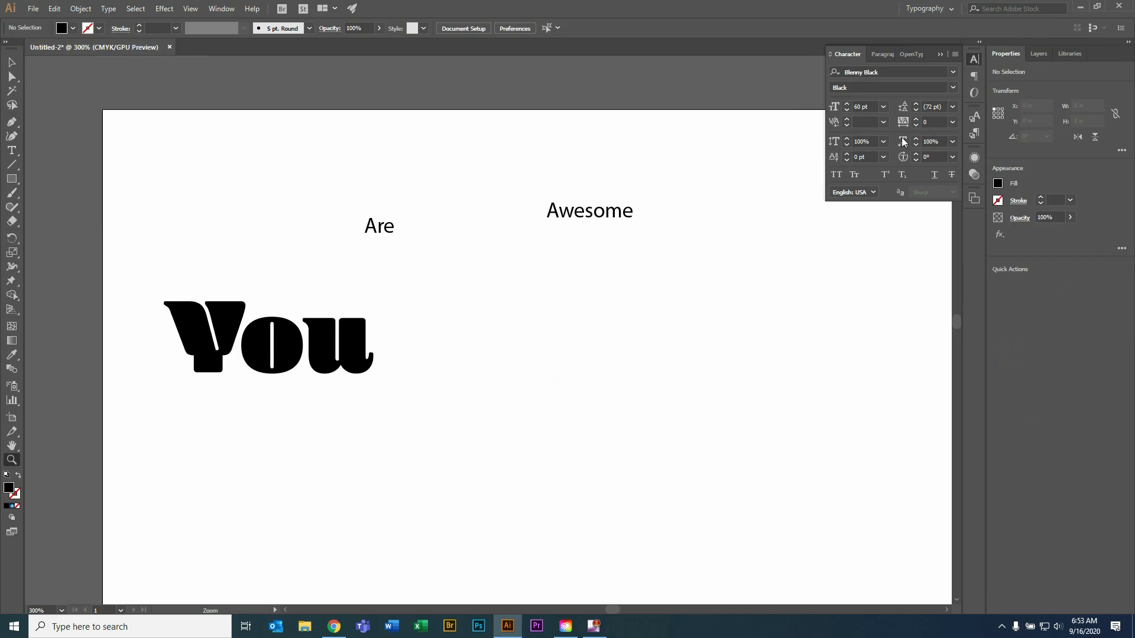
{"action": "key", "text": "v"}
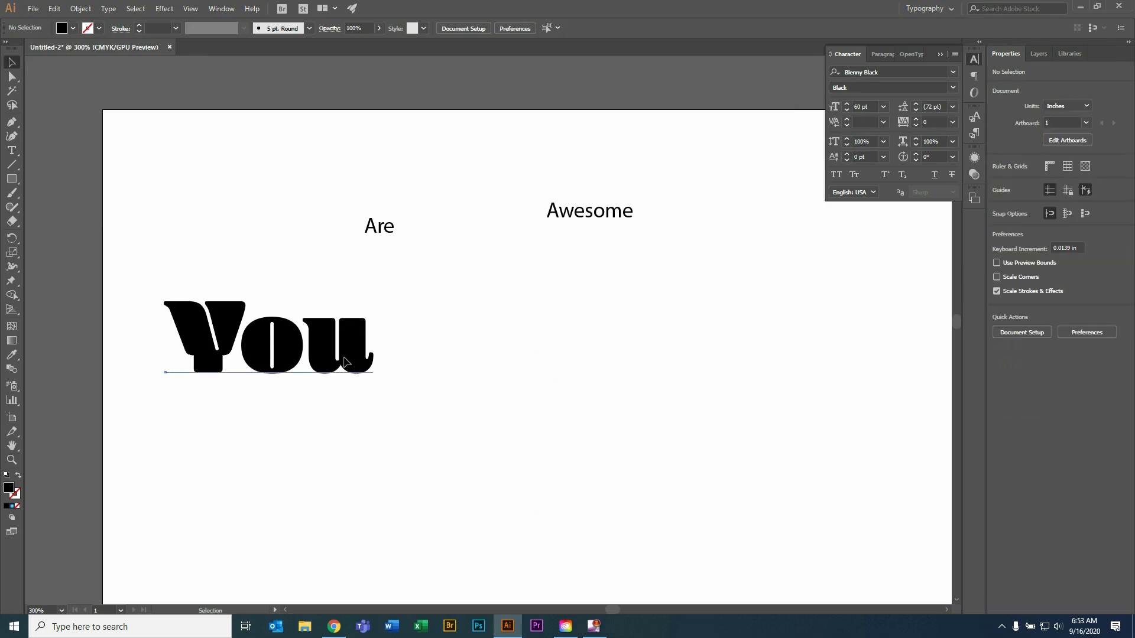
{"action": "left_click", "coordinate": [166, 373]}
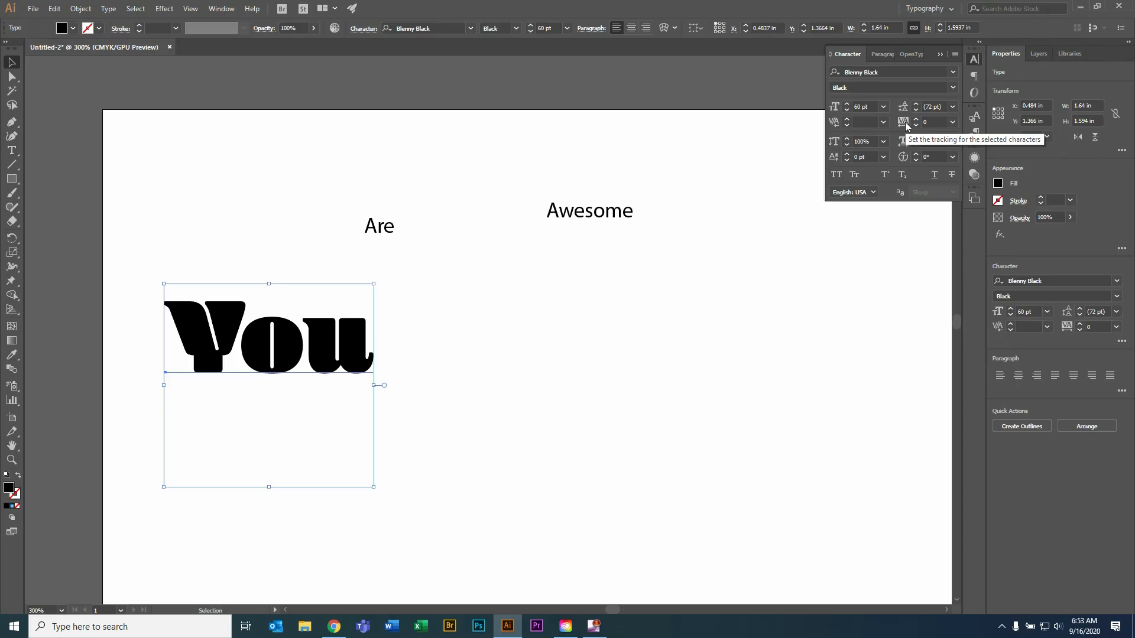
{"action": "left_click", "coordinate": [675, 306]}
{"action": "left_click", "coordinate": [589, 218]}
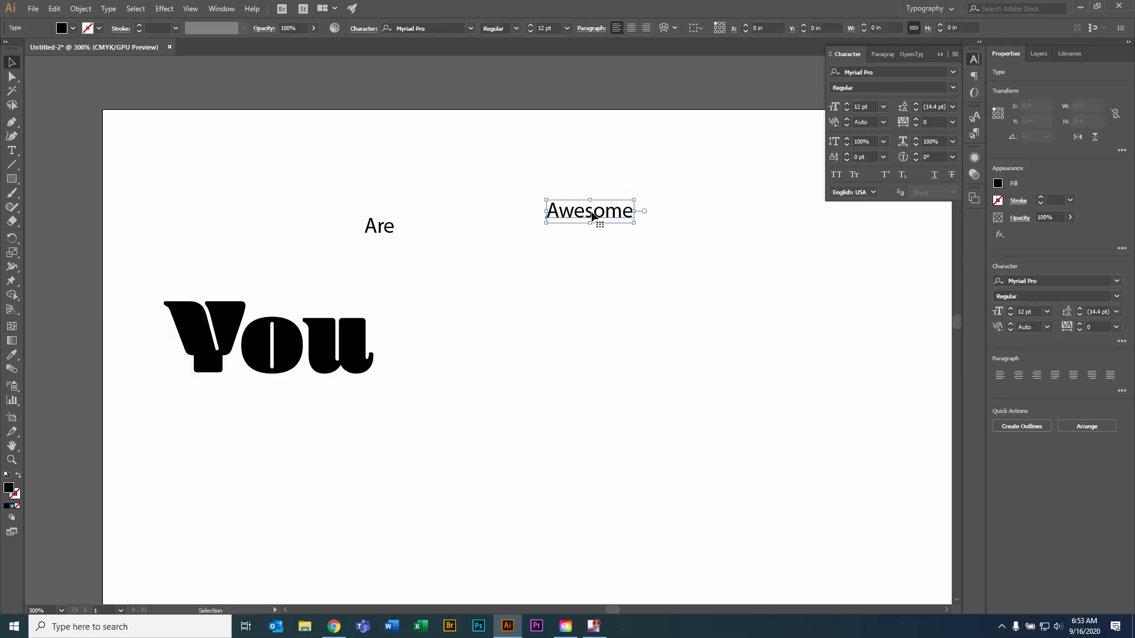
{"action": "left_click_drag", "start_coordinate": [596, 217], "coordinate": [585, 417]}
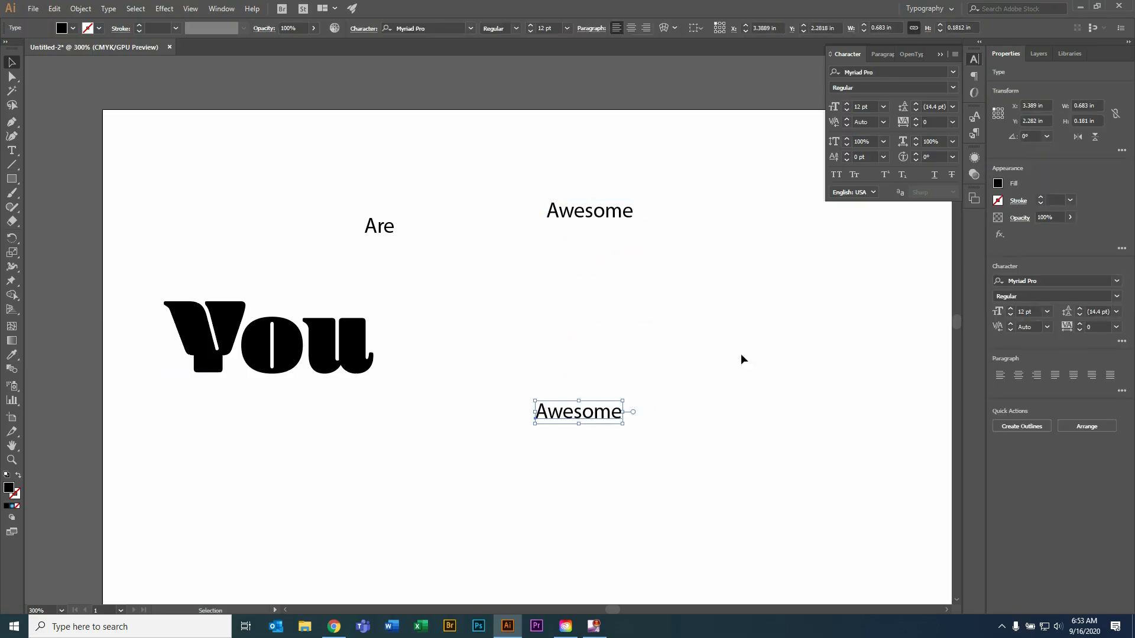
{"action": "left_click", "coordinate": [952, 122]}
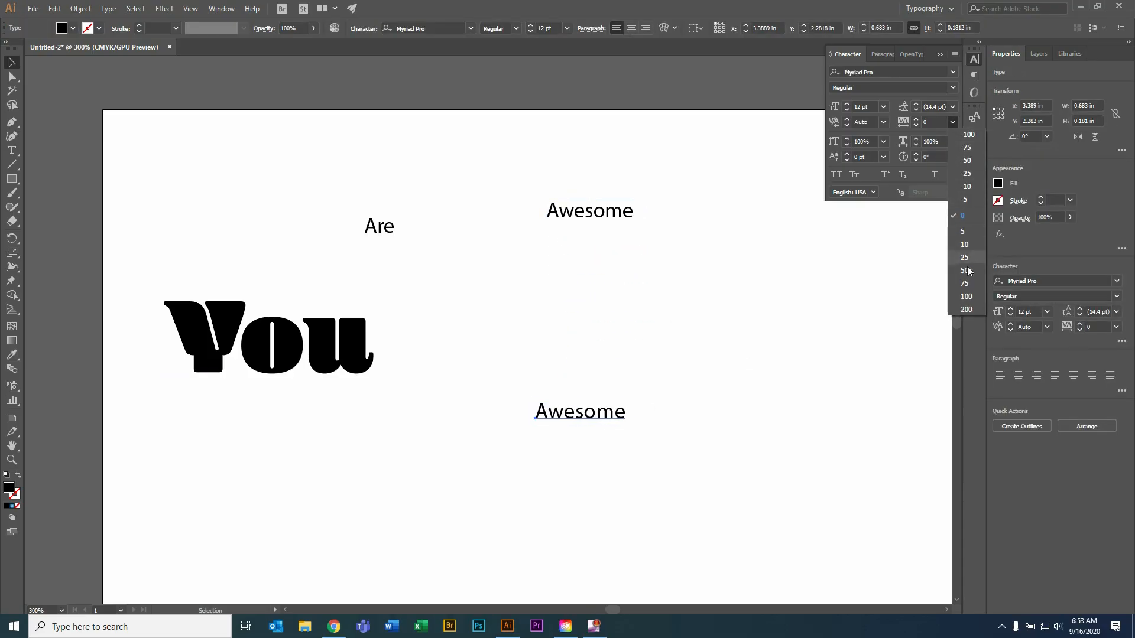
{"action": "left_click", "coordinate": [967, 309]}
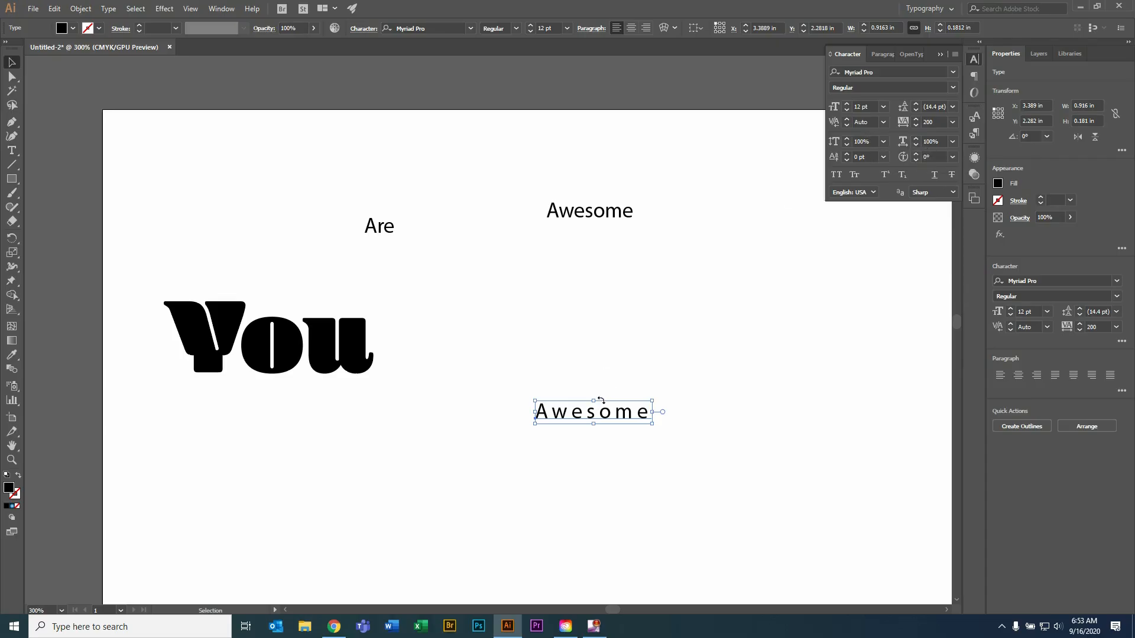
Step: Try stretching the copied "Awesome" vertically and then horizontally, undoing each distortion
{"action": "left_click_drag", "start_coordinate": [597, 402], "coordinate": [593, 340]}
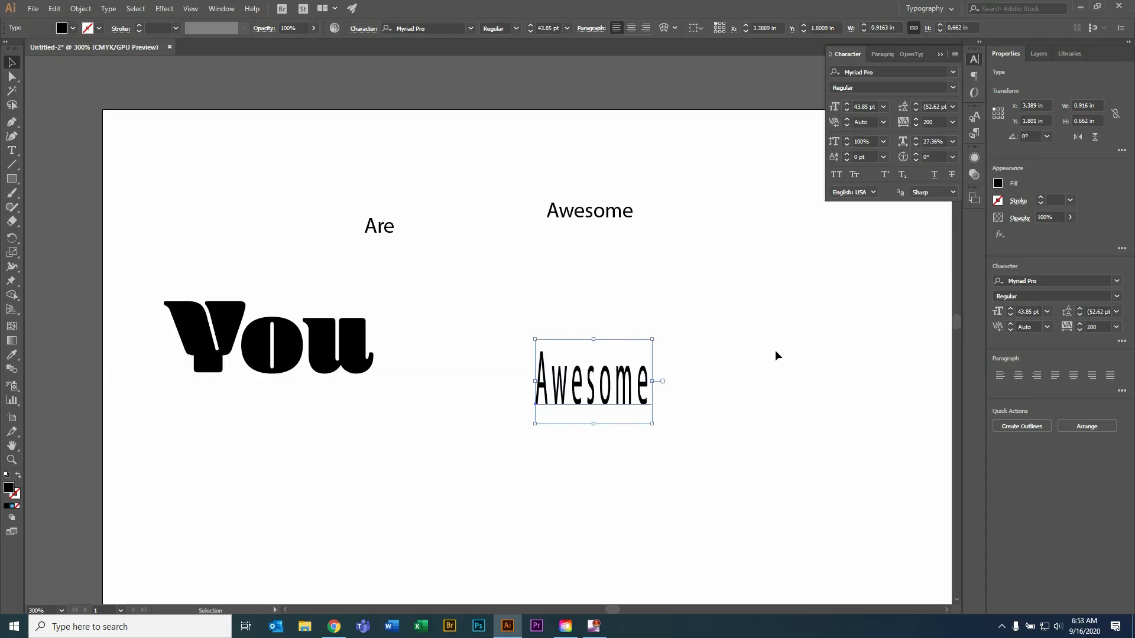
{"action": "key", "text": "ctrl+z"}
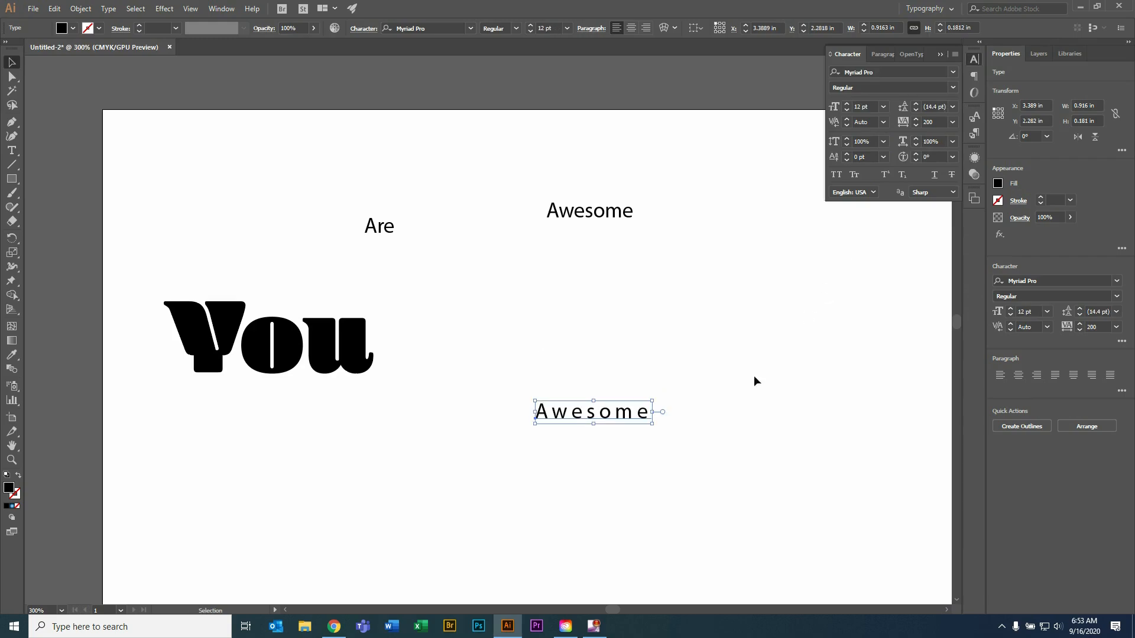
{"action": "left_click_drag", "start_coordinate": [656, 415], "coordinate": [859, 413]}
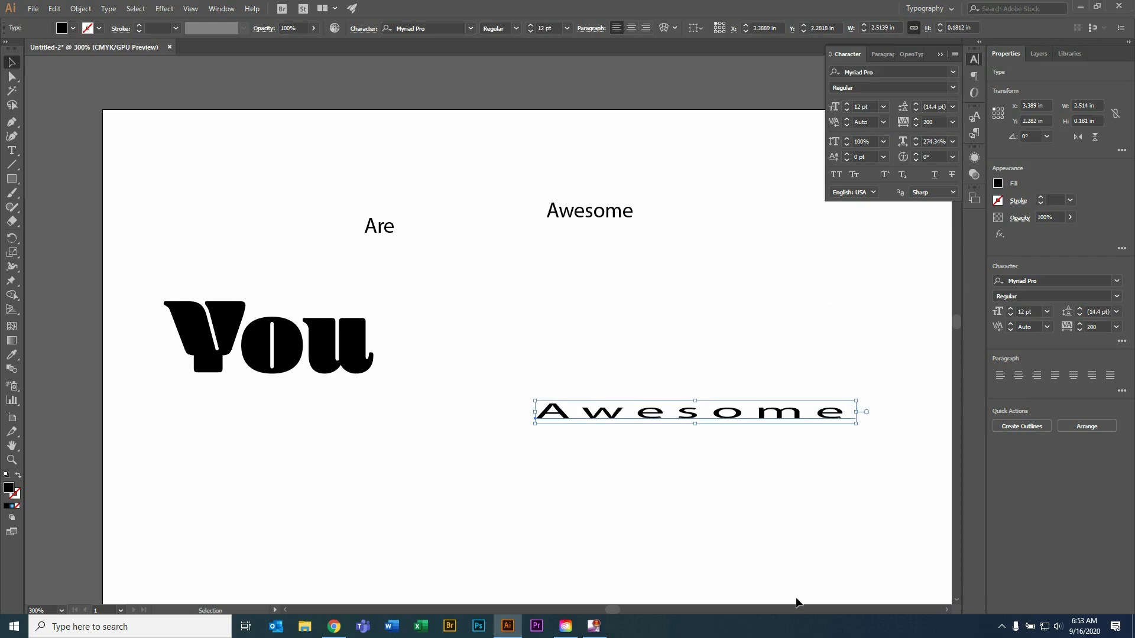
{"action": "key", "text": "ctrl+z"}
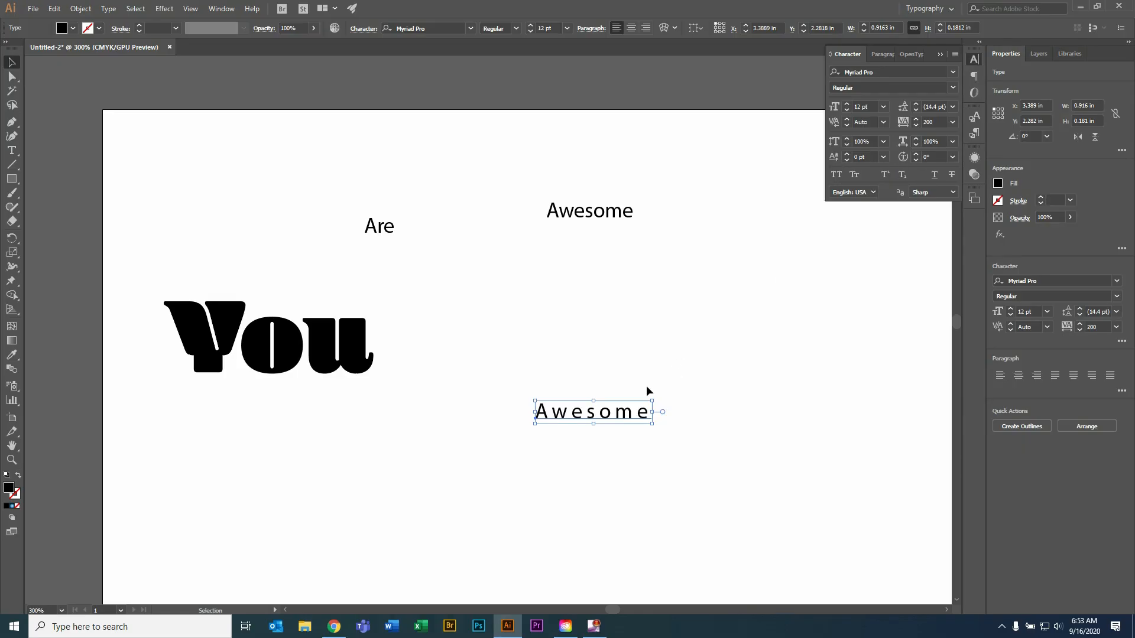
Step: Append a "2" to the copied "Awesome" and raise its baseline shift to 6 pt
{"action": "double_click", "coordinate": [631, 411]}
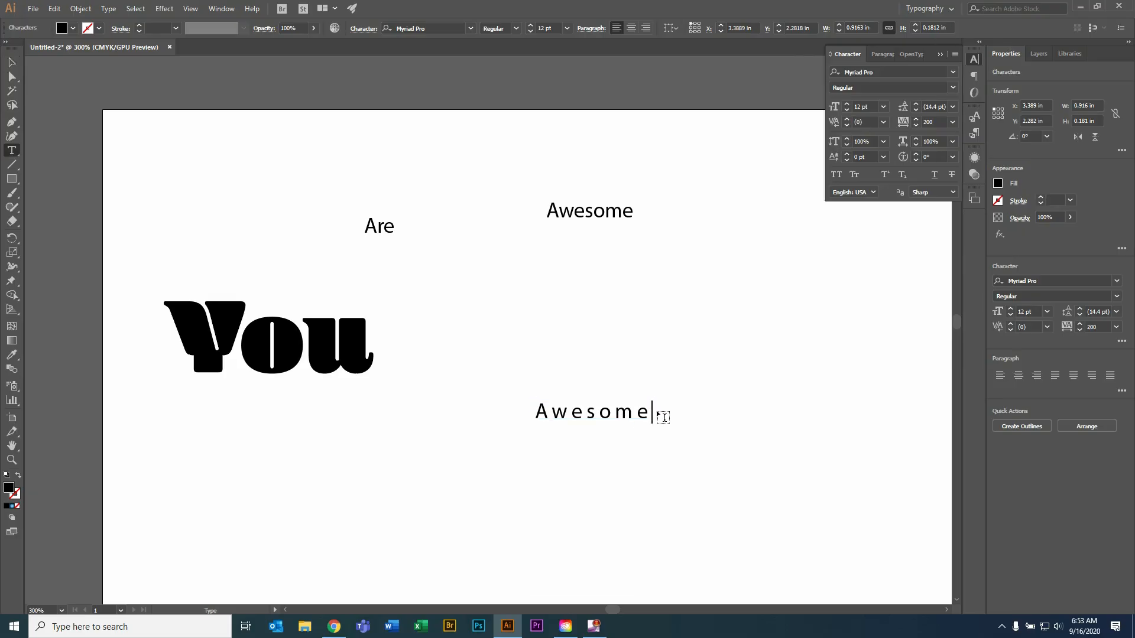
{"action": "type", "text": "2"}
{"action": "left_click_drag", "start_coordinate": [664, 407], "coordinate": [650, 409]}
{"action": "left_click", "coordinate": [846, 154]}
{"action": "left_click", "coordinate": [846, 154]}
{"action": "left_click", "coordinate": [846, 154]}
{"action": "left_click", "coordinate": [847, 154]}
{"action": "left_click", "coordinate": [847, 154]}
{"action": "left_click", "coordinate": [846, 153]}
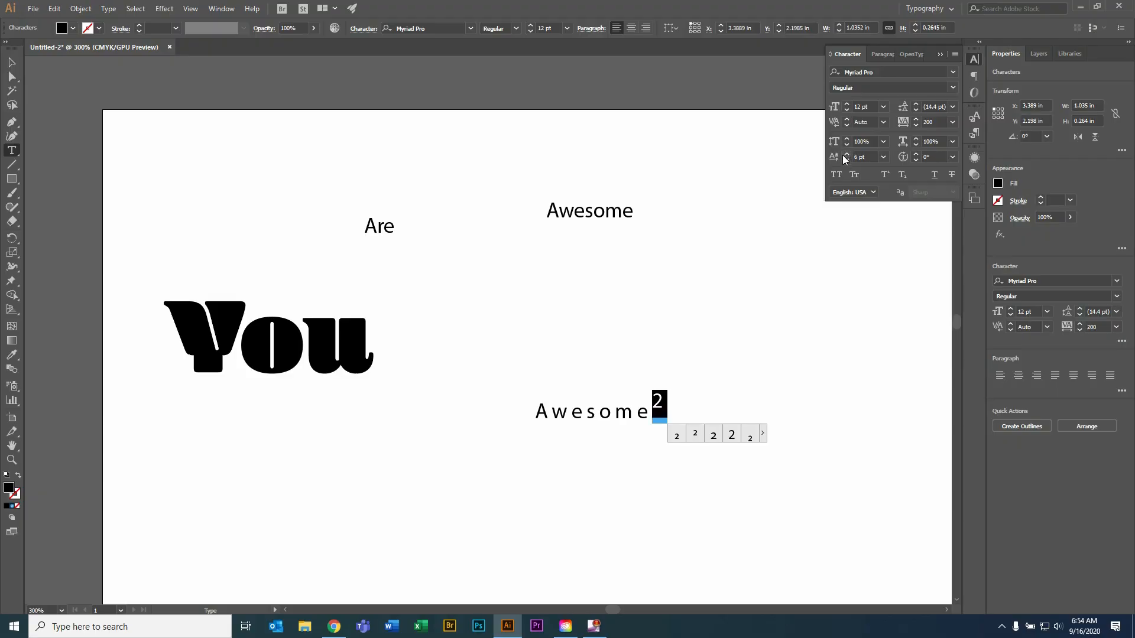
Step: Set the character rotation of the raised "2" to 17°
{"action": "left_click", "coordinate": [916, 155]}
{"action": "left_click", "coordinate": [916, 155]}
{"action": "left_click", "coordinate": [916, 154]}
{"action": "left_click", "coordinate": [916, 154]}
{"action": "left_click", "coordinate": [916, 154]}
{"action": "left_click", "coordinate": [917, 154]}
{"action": "left_click", "coordinate": [916, 155]}
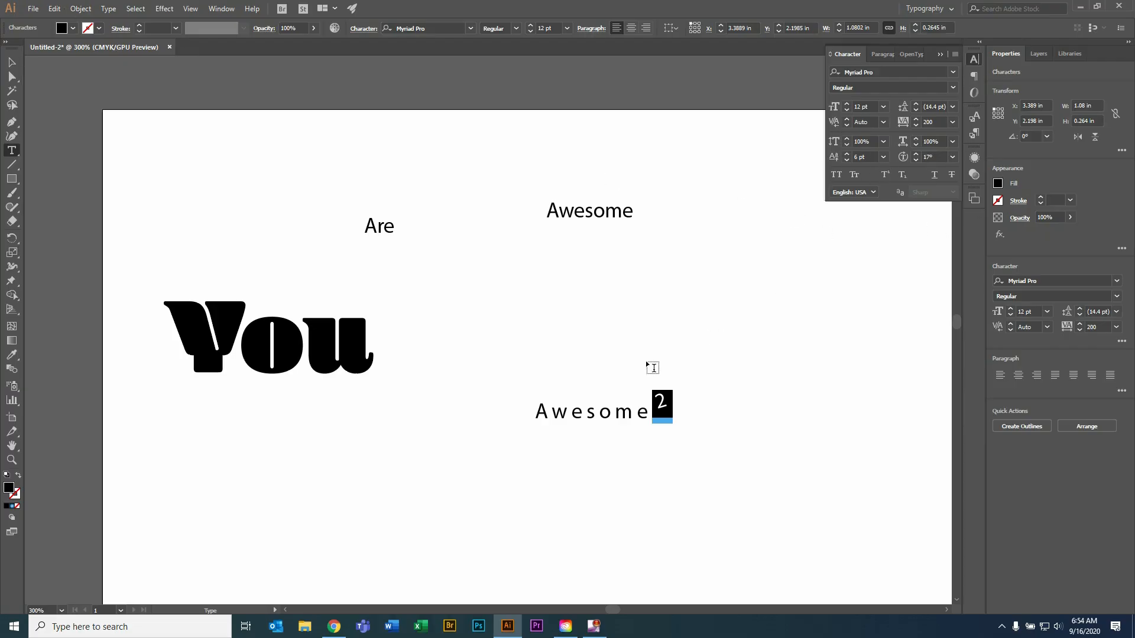
{"action": "left_click", "coordinate": [12, 62]}
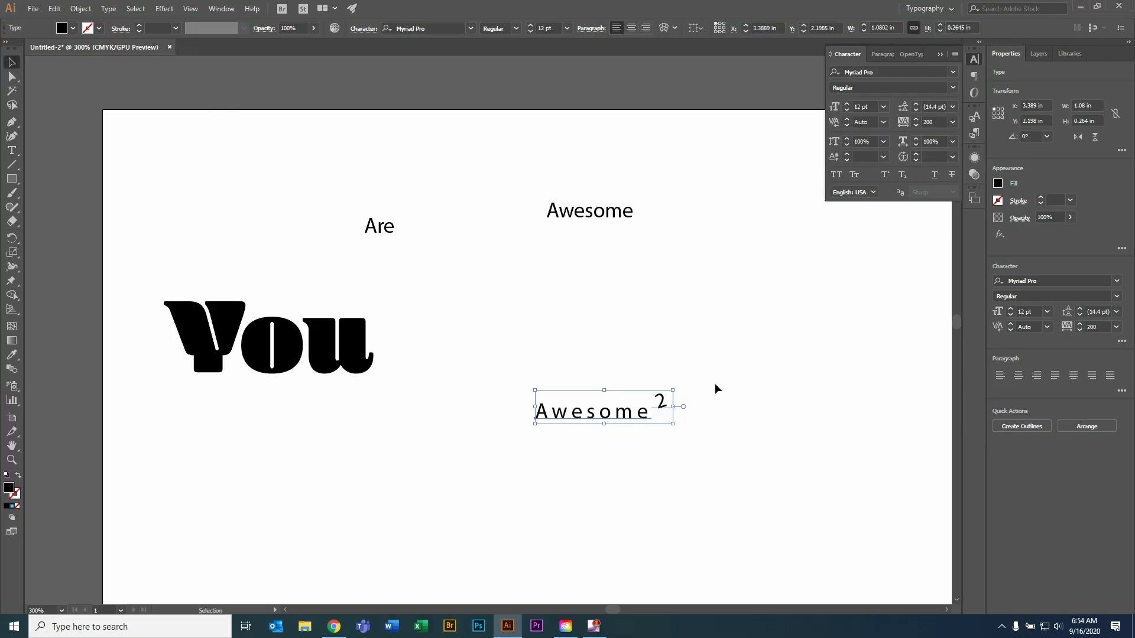
Step: Remove the raised "2" from the end of the copied "Awesome"
{"action": "double_click", "coordinate": [645, 409]}
{"action": "key", "text": "ctrl+a"}
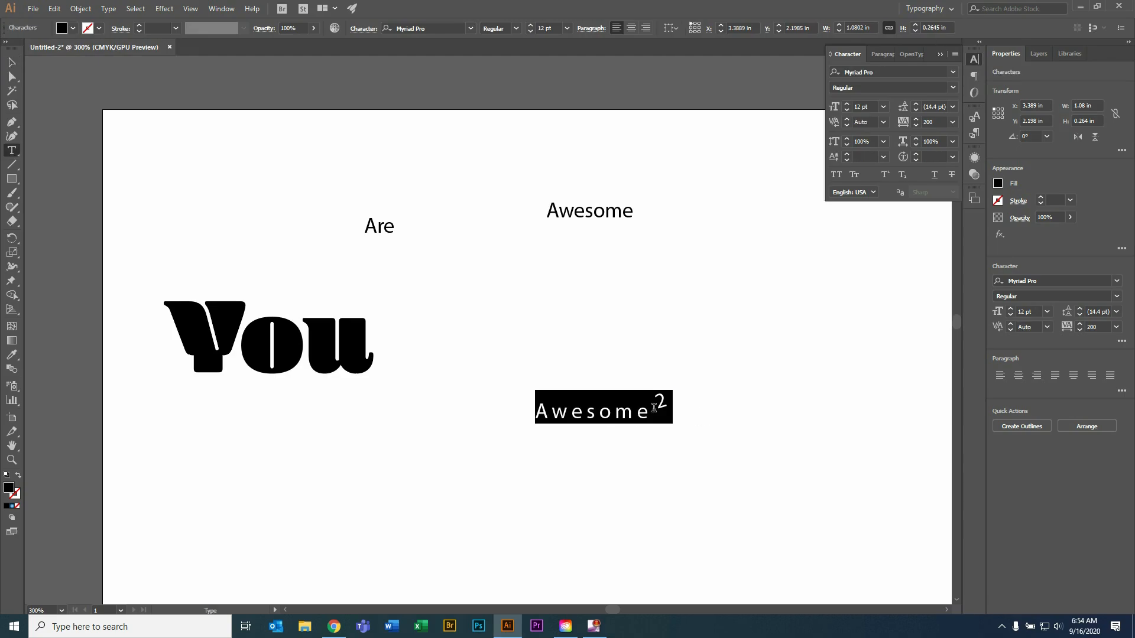
{"action": "left_click", "coordinate": [654, 408]}
{"action": "key", "text": "ctrl+a"}
{"action": "left_click", "coordinate": [670, 405]}
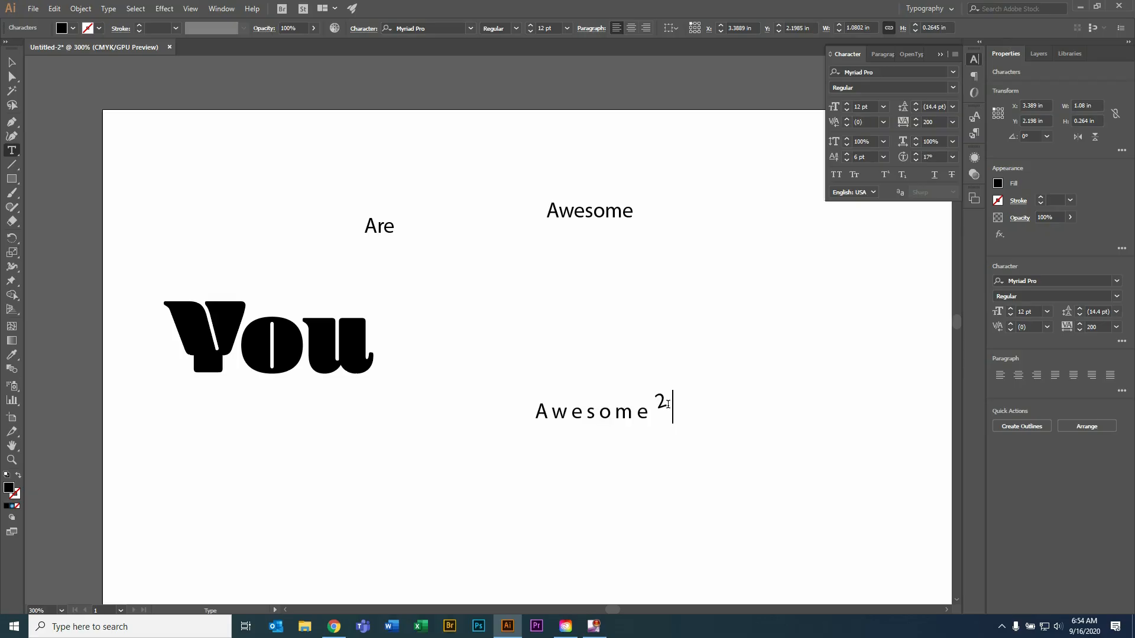
{"action": "key", "text": "BackSpace"}
{"action": "key", "text": "Escape"}
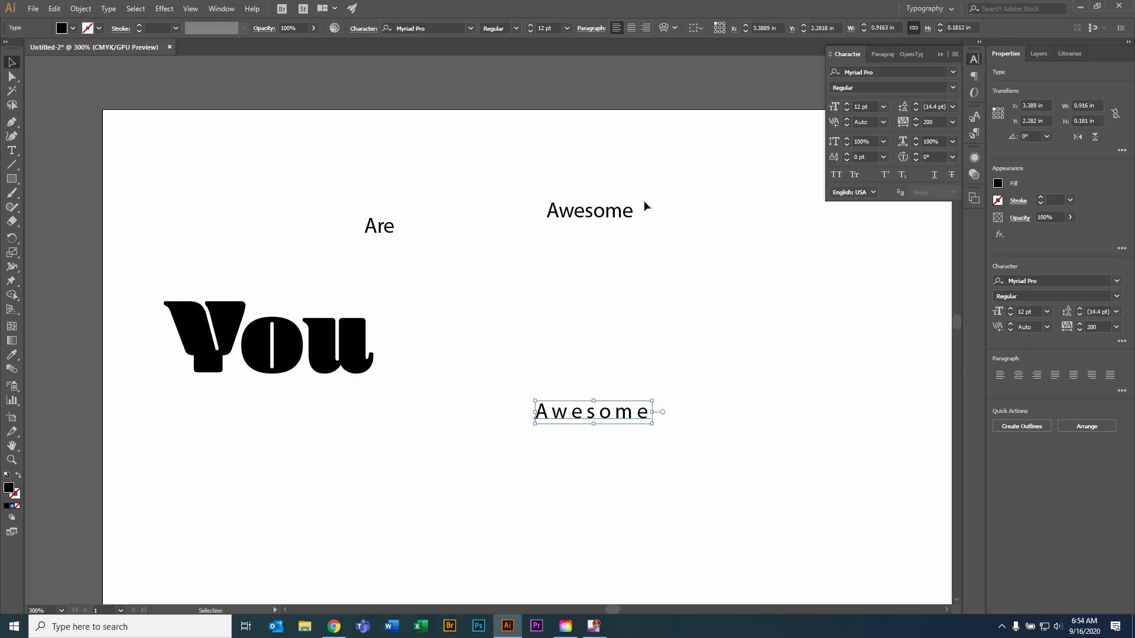
Step: Try All Caps on the copied "Awesome", replace it with Small Caps, and deselect the word
{"action": "left_click", "coordinate": [838, 173]}
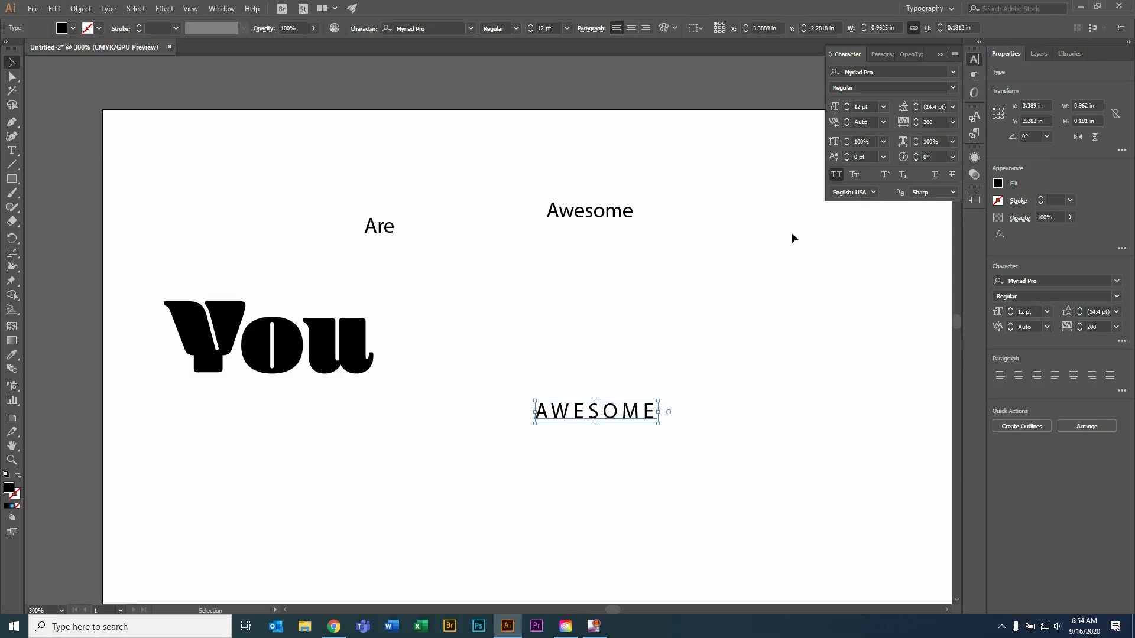
{"action": "left_click", "coordinate": [853, 175]}
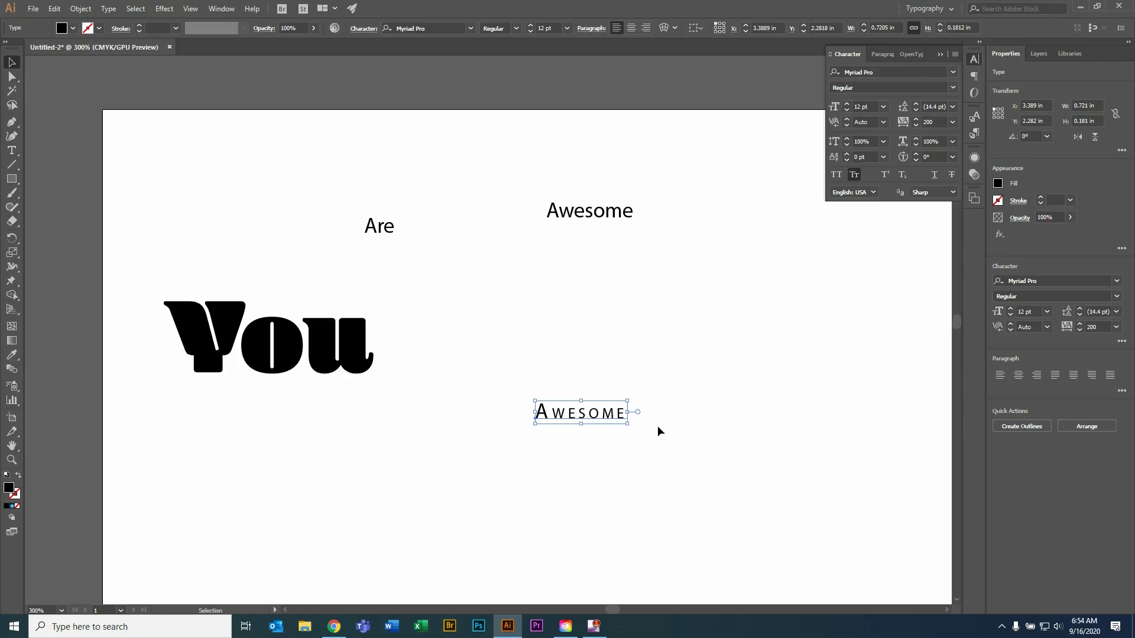
{"action": "left_click", "coordinate": [685, 442]}
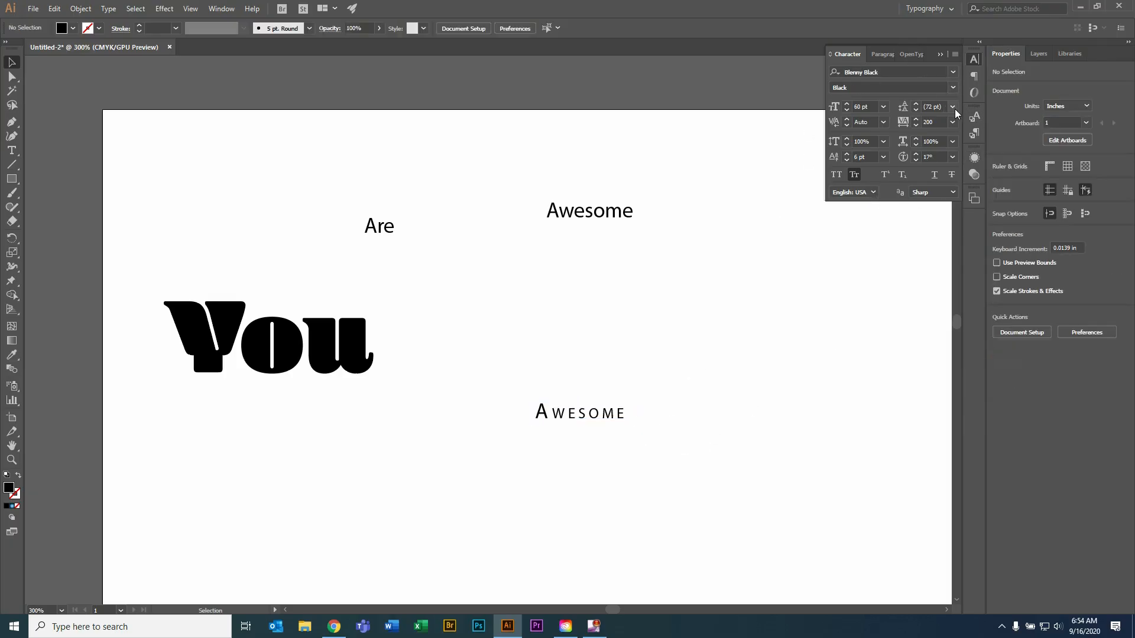
Step: Show the paragraph formatting options and delete the lower copy of "Awesome"
{"action": "left_click", "coordinate": [973, 78]}
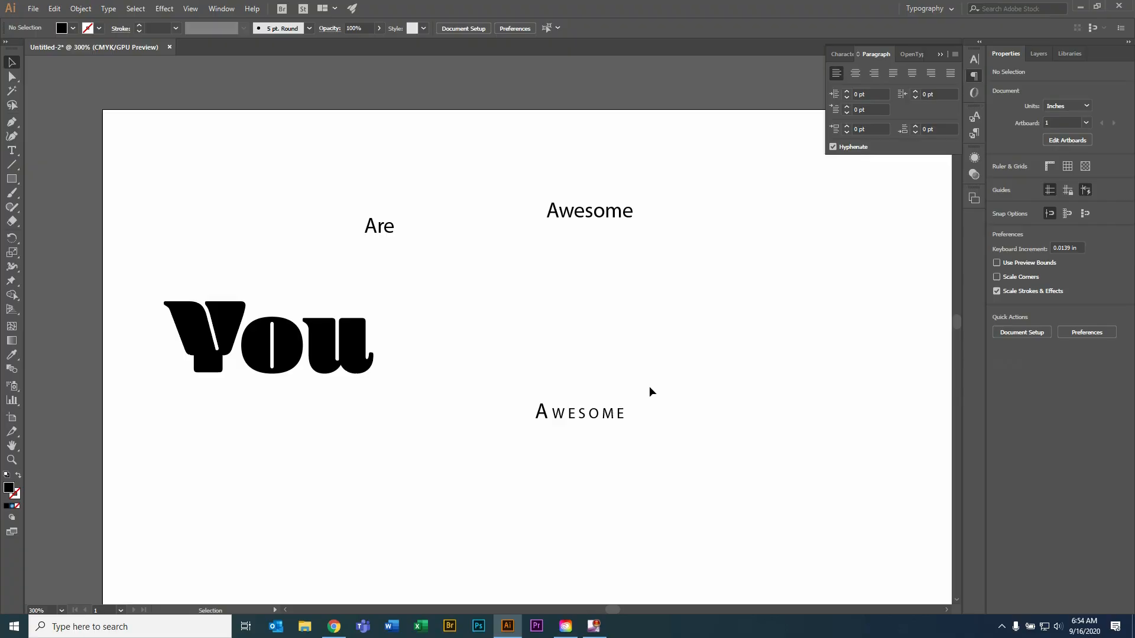
{"action": "left_click", "coordinate": [617, 413]}
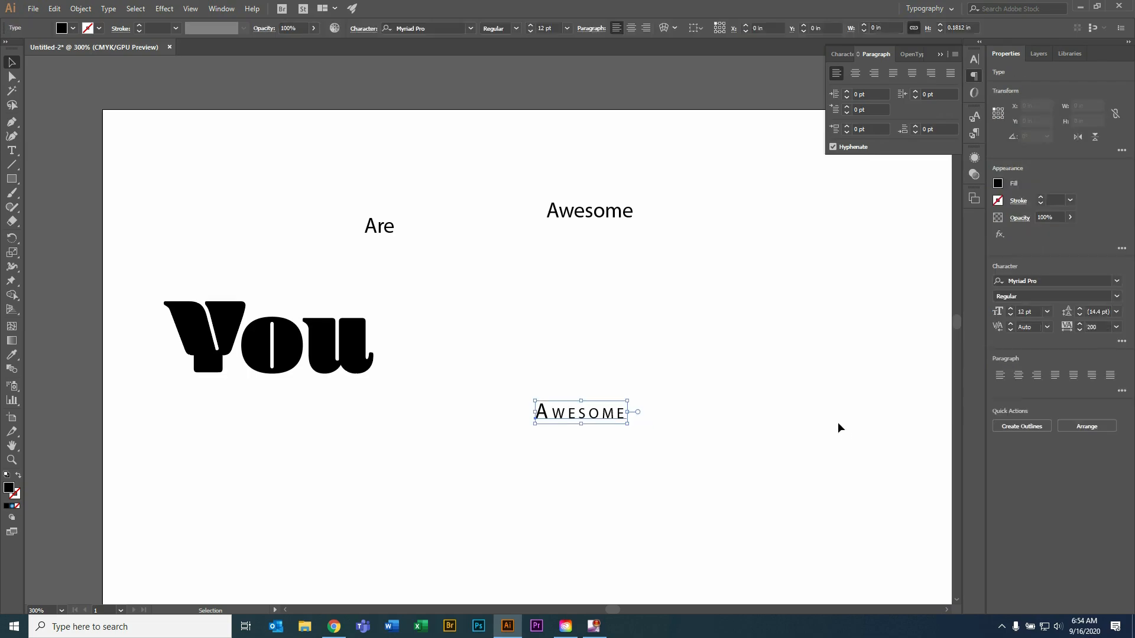
{"action": "key", "text": "Delete"}
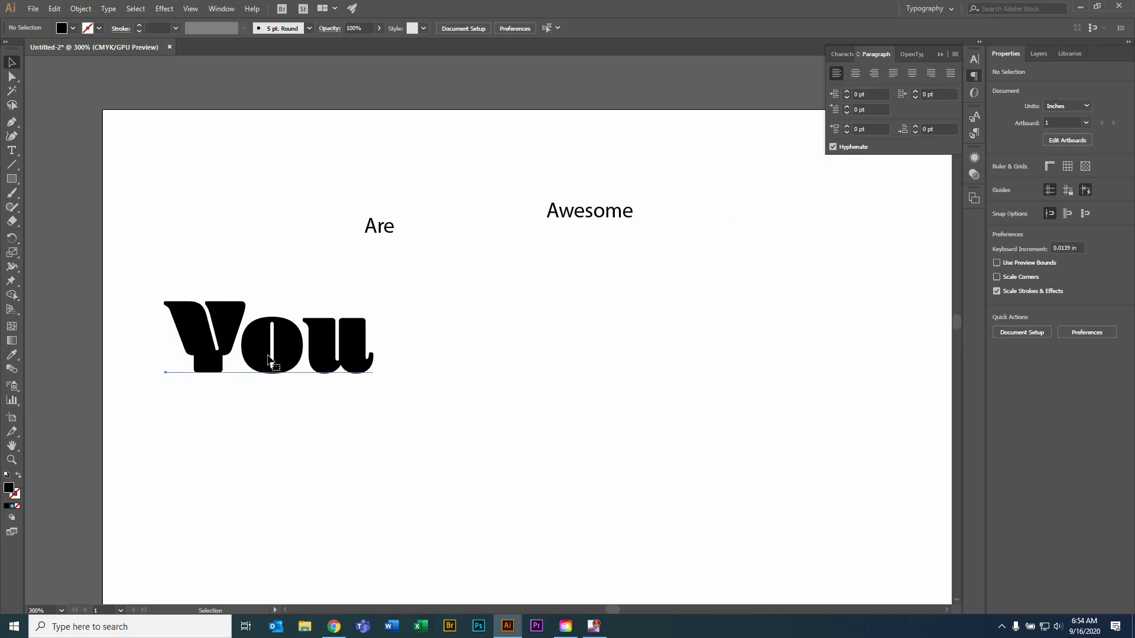
Step: Move "You" up near the artboard's upper-left corner and scale "Are" proportionally to about 69 pt
{"action": "left_click_drag", "start_coordinate": [269, 360], "coordinate": [258, 220]}
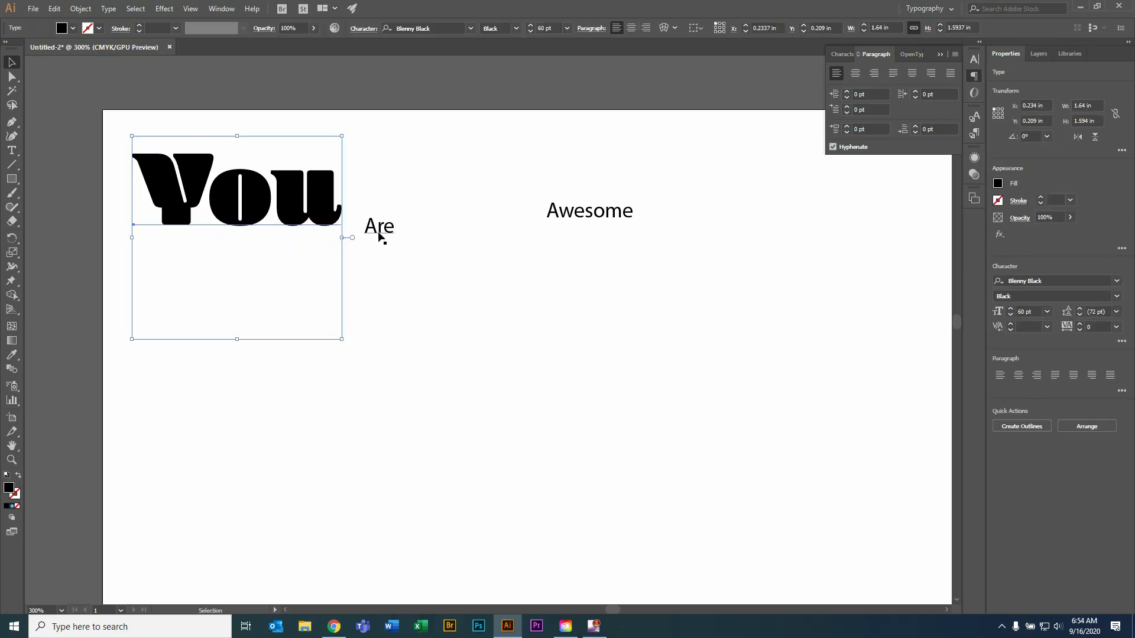
{"action": "left_click_drag", "start_coordinate": [380, 238], "coordinate": [387, 243]}
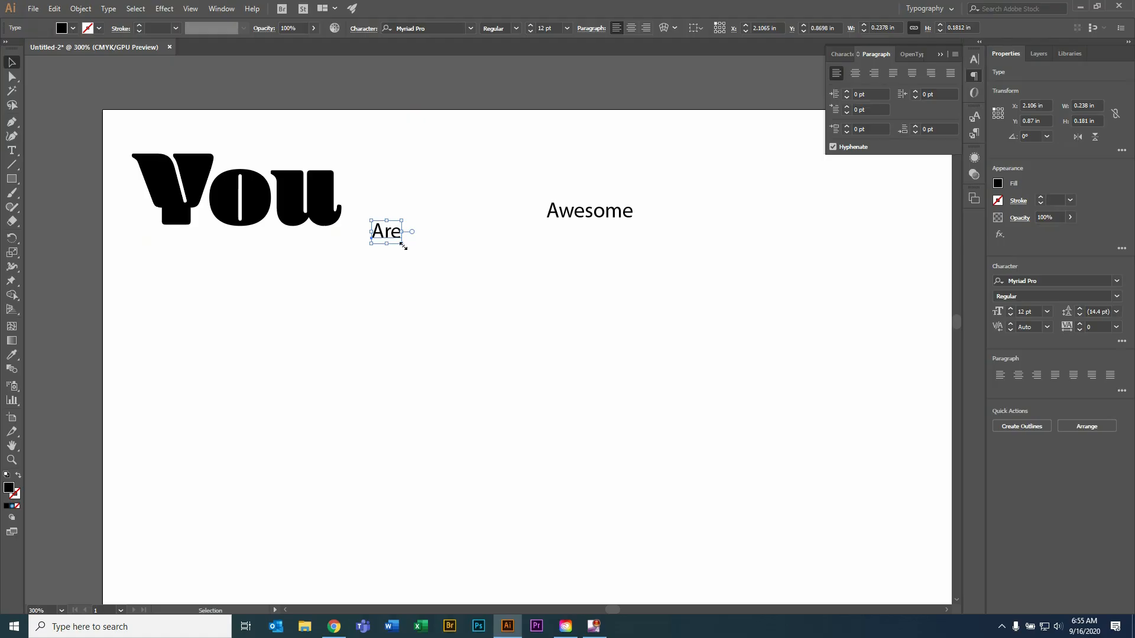
{"action": "left_click_drag", "start_coordinate": [402, 244], "coordinate": [546, 353]}
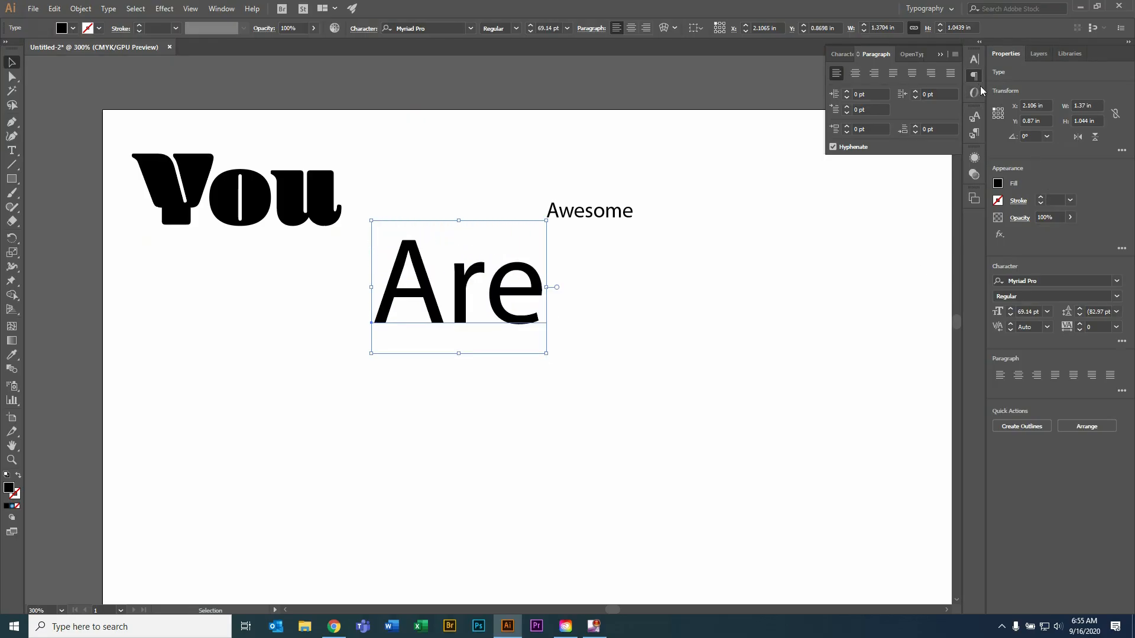
Step: Set "Are" in the Source Serif Variable font and place it directly beside "You" on the same baseline
{"action": "left_click", "coordinate": [973, 61]}
{"action": "left_click", "coordinate": [951, 72]}
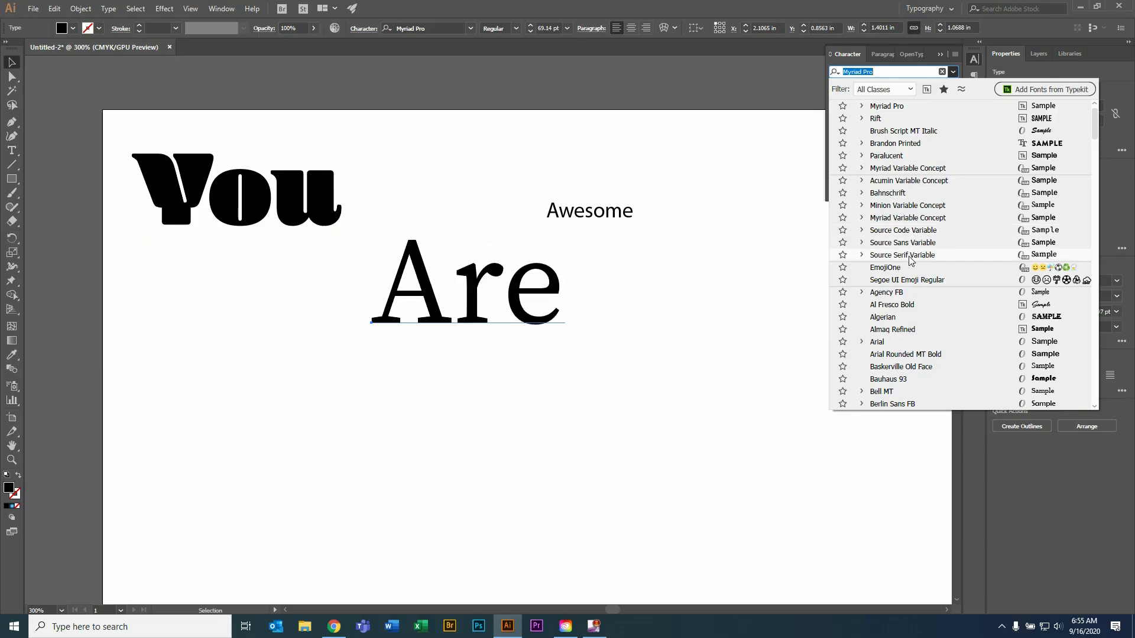
{"action": "left_click", "coordinate": [902, 255]}
{"action": "left_click_drag", "start_coordinate": [481, 320], "coordinate": [455, 211]}
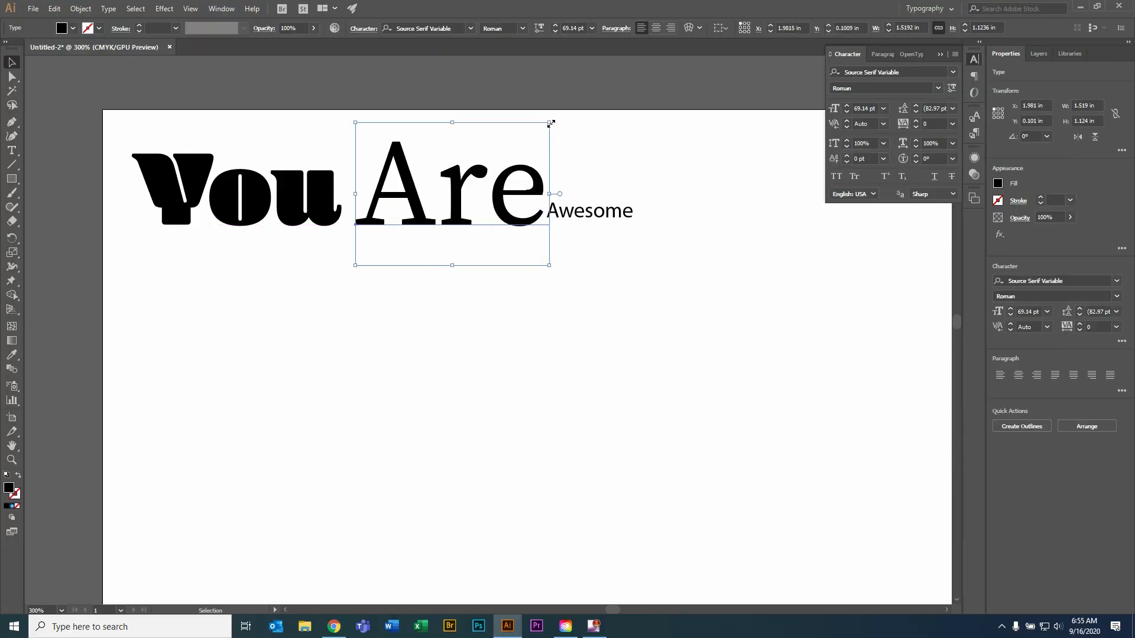
Step: Scale "Are" down proportionally to about 66 pt and deselect it
{"action": "left_click_drag", "start_coordinate": [551, 123], "coordinate": [537, 127]}
{"action": "left_click", "coordinate": [598, 230]}
Step: Place "Awesome" beneath "You Are", enlarge it proportionally to about 48 pt and apply All Caps
{"action": "left_click", "coordinate": [607, 218]}
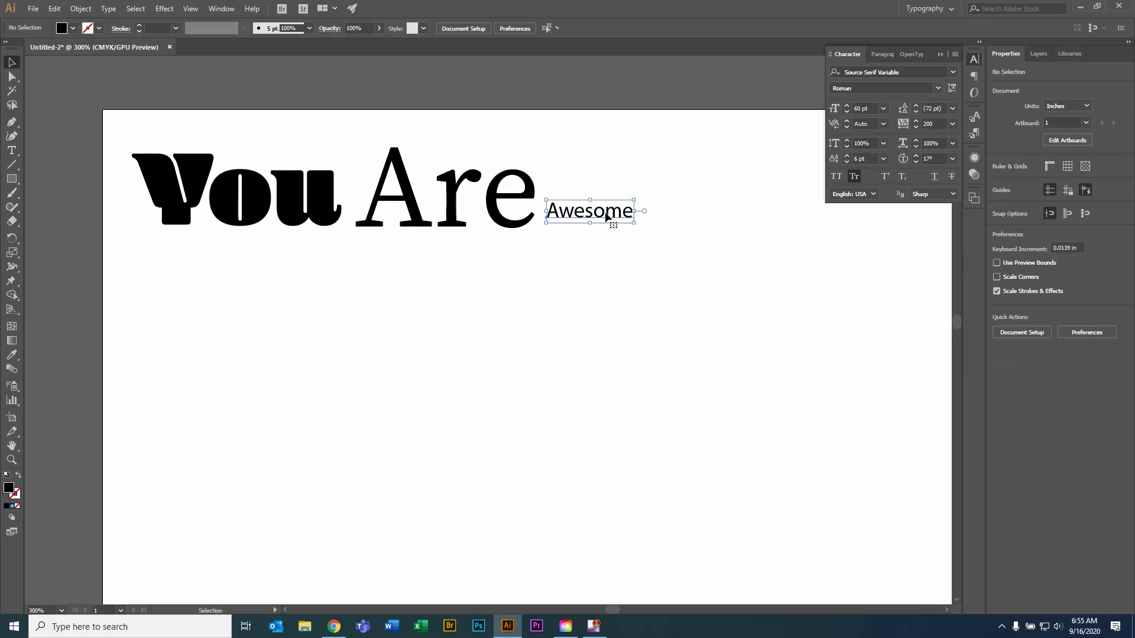
{"action": "left_click_drag", "start_coordinate": [607, 217], "coordinate": [534, 402]}
{"action": "left_click", "coordinate": [836, 175]}
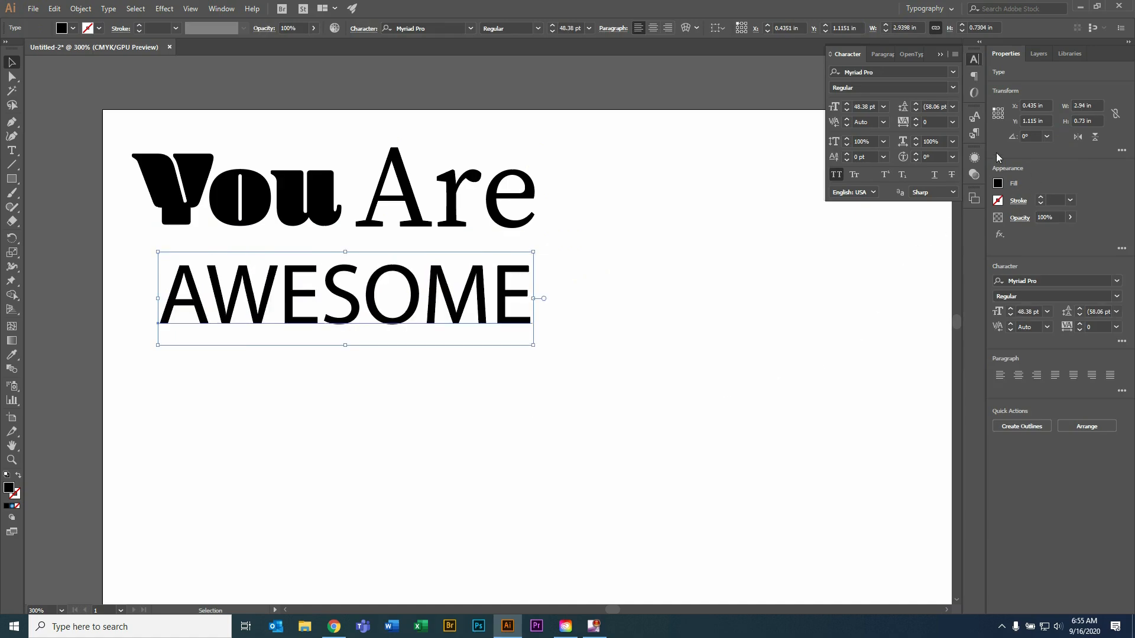
Step: Set "AWESOME" in the DaxCompactPro-Black font
{"action": "left_click", "coordinate": [953, 72]}
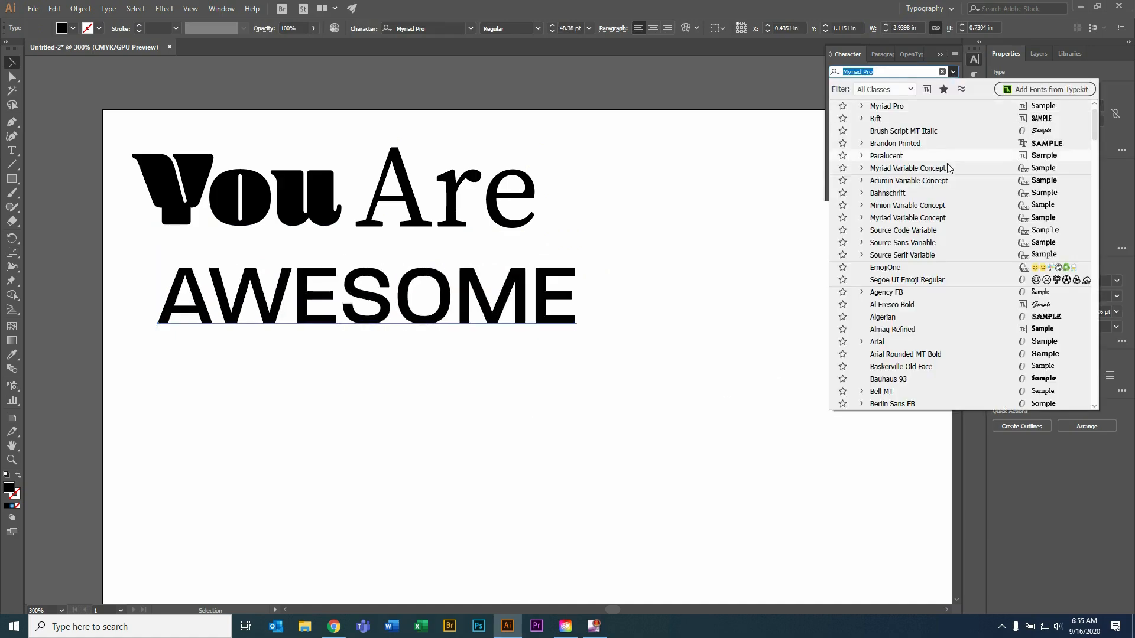
{"action": "scroll", "coordinate": [917, 279], "scroll_direction": "down", "scroll_amount": 5}
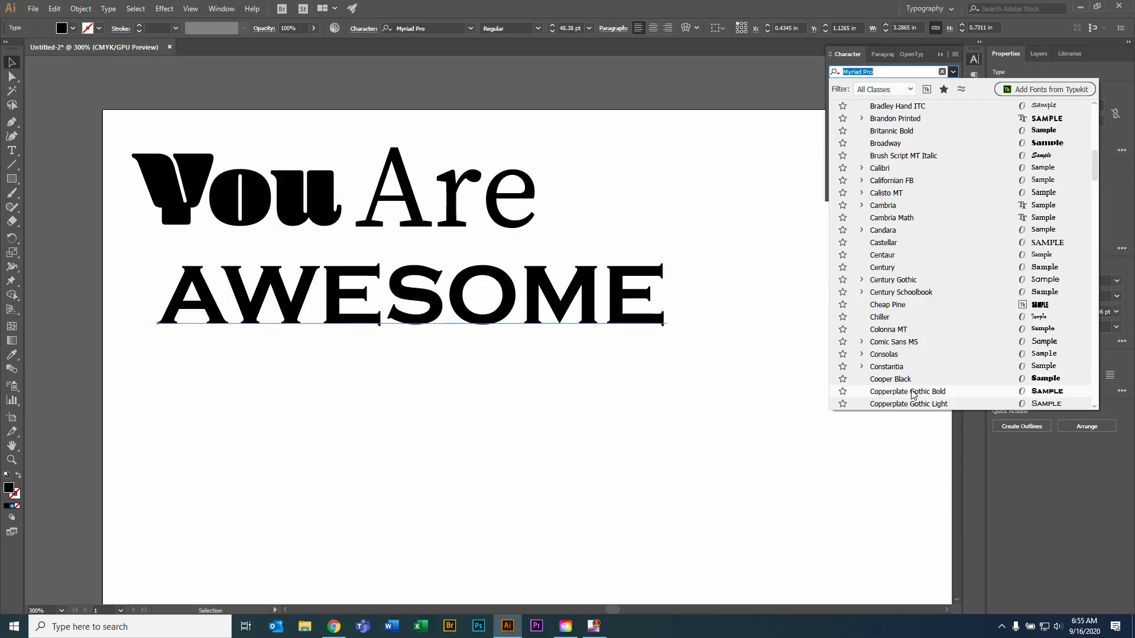
{"action": "scroll", "coordinate": [912, 394], "scroll_direction": "down", "scroll_amount": 5}
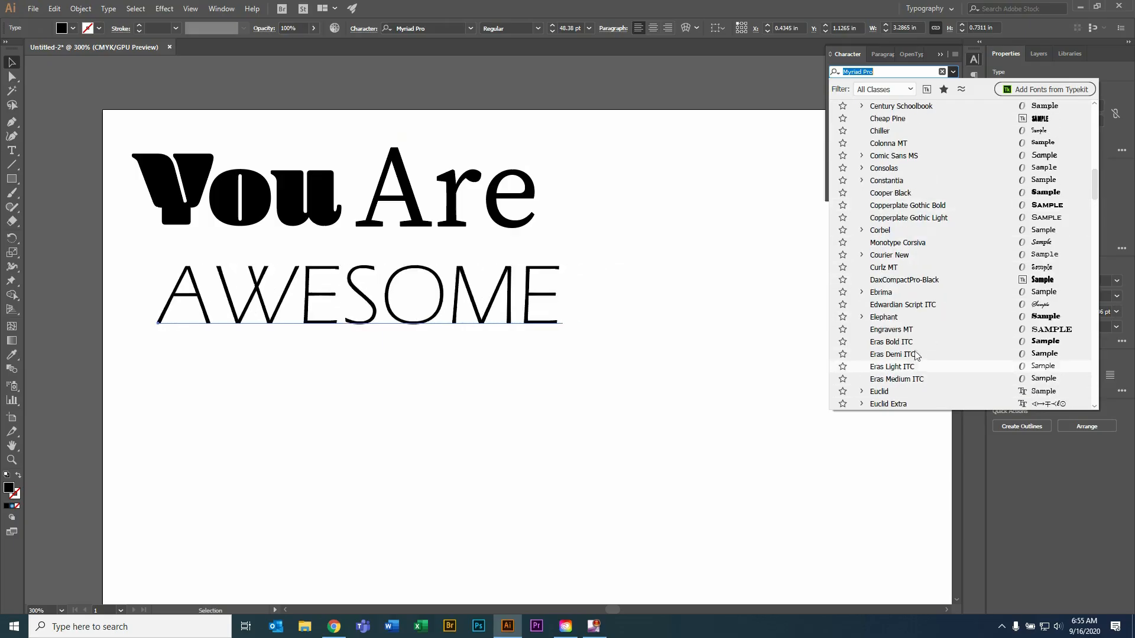
{"action": "left_click", "coordinate": [927, 280]}
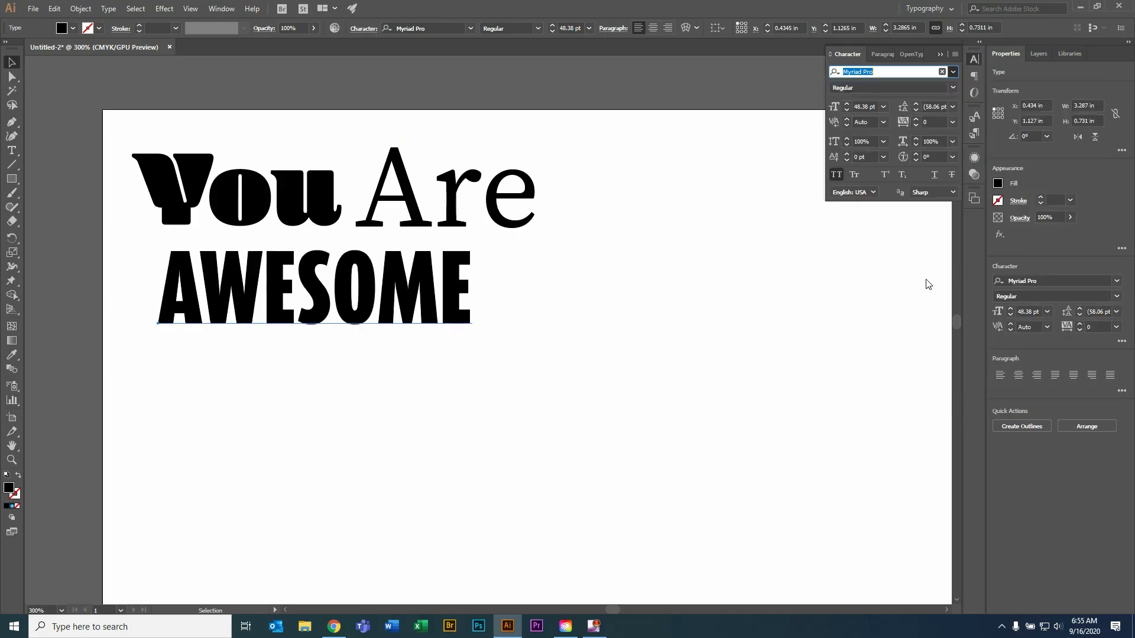
Step: Scale "AWESOME" proportionally to about 63 pt and align it beneath "You Are" so it spans the same width
{"action": "left_click_drag", "start_coordinate": [473, 344], "coordinate": [542, 393]}
{"action": "left_click_drag", "start_coordinate": [421, 315], "coordinate": [397, 316]}
{"action": "left_click_drag", "start_coordinate": [519, 367], "coordinate": [542, 374]}
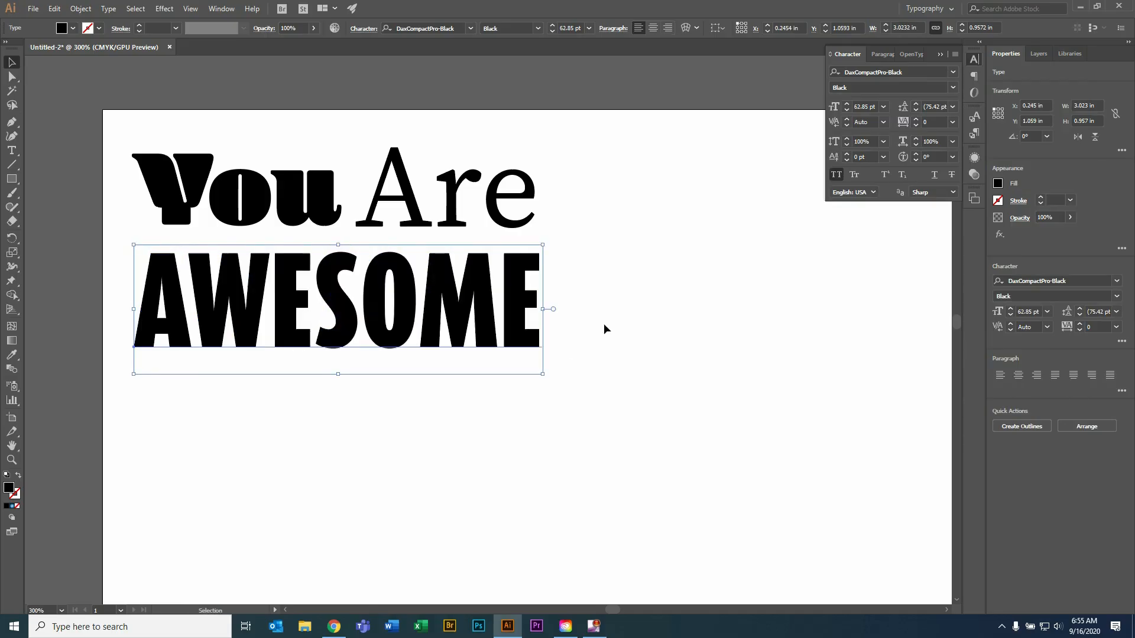
{"action": "left_click", "coordinate": [590, 273]}
Step: Shrink "Are" proportionally and place it just above the right end of "AWESOME", flush with its edge
{"action": "left_click", "coordinate": [515, 172]}
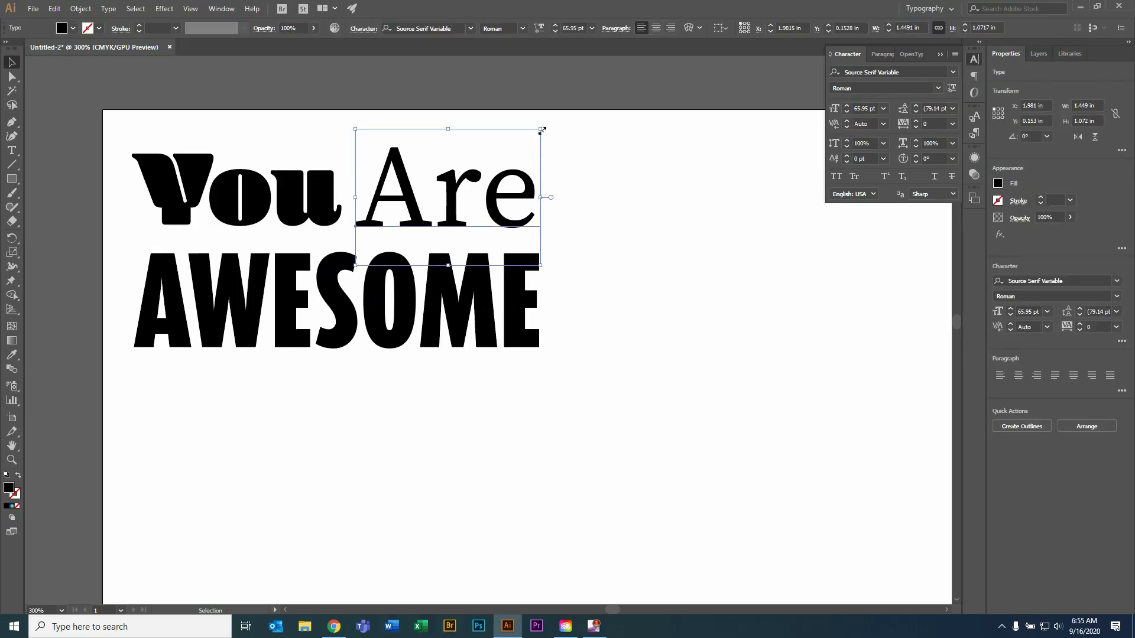
{"action": "left_click_drag", "start_coordinate": [540, 126], "coordinate": [459, 189]}
{"action": "left_click_drag", "start_coordinate": [410, 239], "coordinate": [491, 230]}
Step: Enlarge "You" proportionally to fill the space beside "Are" and position it close above "AWESOME"
{"action": "left_click", "coordinate": [334, 214]}
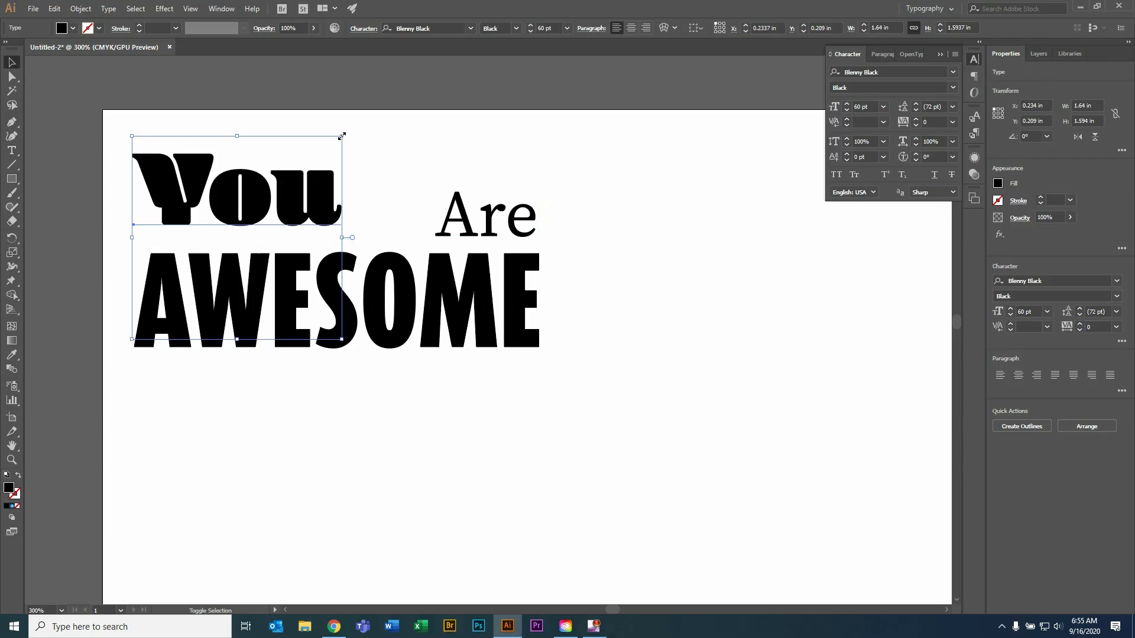
{"action": "left_click_drag", "start_coordinate": [355, 141], "coordinate": [407, 172]}
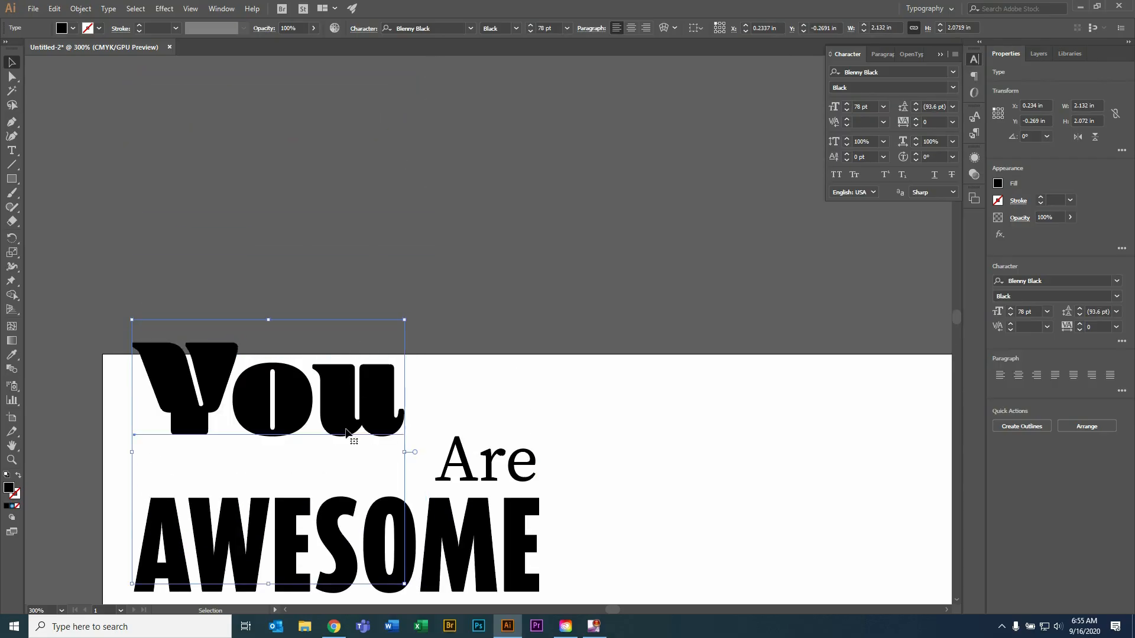
{"action": "left_click_drag", "start_coordinate": [340, 418], "coordinate": [337, 461]}
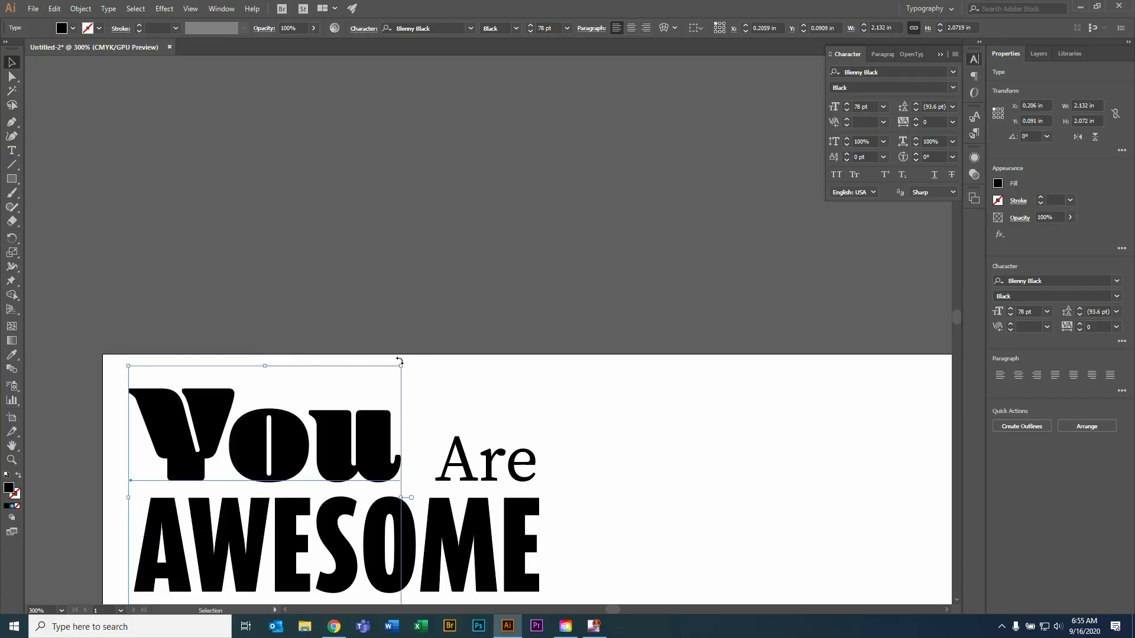
{"action": "left_click_drag", "start_coordinate": [404, 363], "coordinate": [420, 349]}
{"action": "left_click", "coordinate": [419, 401]}
{"action": "left_click_drag", "start_coordinate": [386, 422], "coordinate": [385, 433]}
{"action": "left_click", "coordinate": [572, 409]}
Step: Duplicate "AWESOME" below the original and rotate the copy 90° clockwise so it reads from top to bottom
{"action": "left_click_drag", "start_coordinate": [567, 426], "coordinate": [601, 252]}
{"action": "key", "text": "z"}
{"action": "left_click", "coordinate": [622, 409], "text": "alt"}
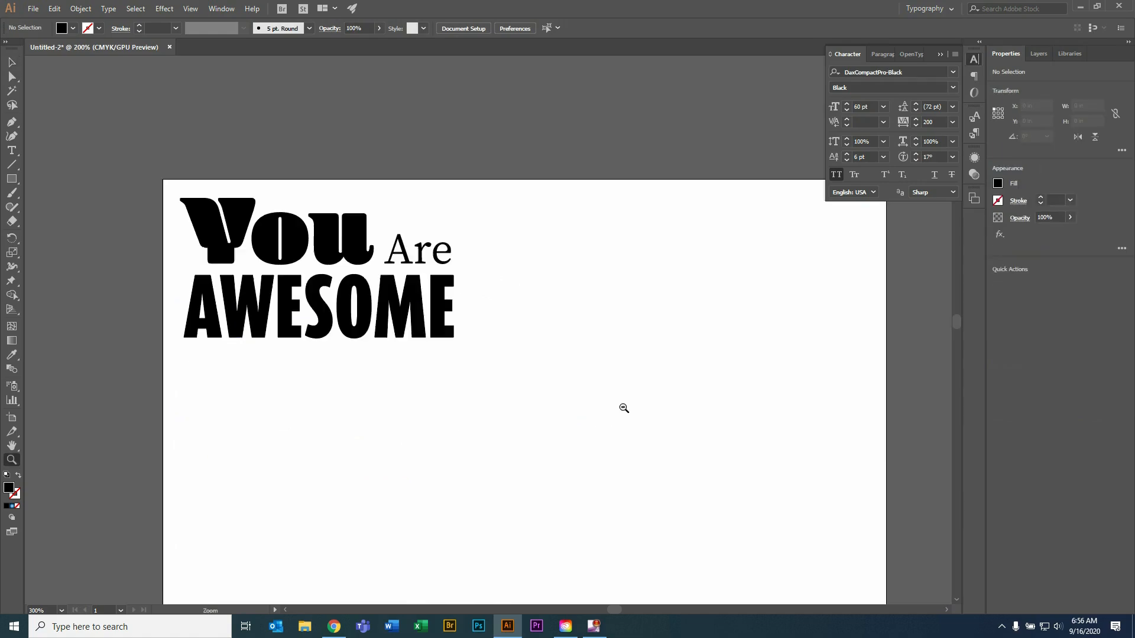
{"action": "left_click", "coordinate": [470, 375], "text": "alt"}
{"action": "left_click_drag", "start_coordinate": [419, 360], "coordinate": [517, 372]}
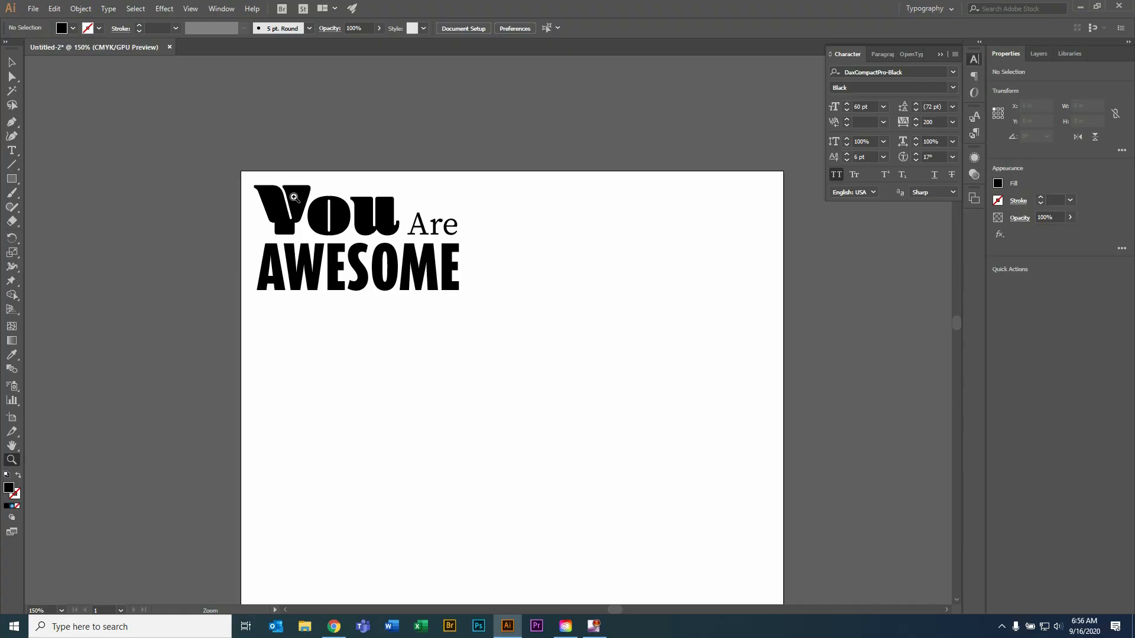
{"action": "key", "text": "v"}
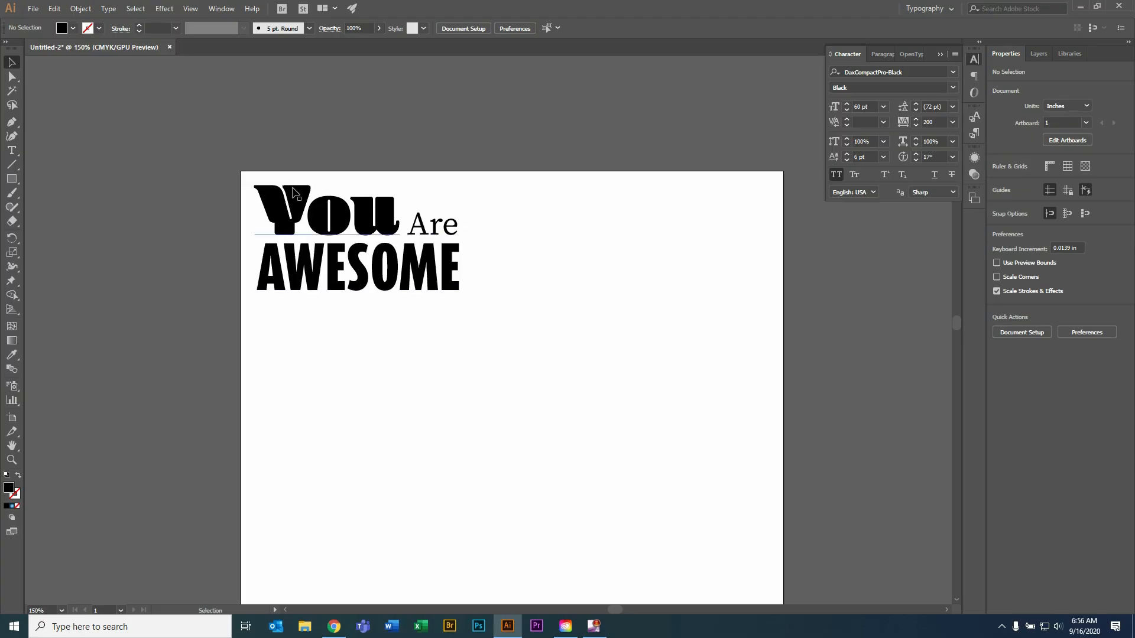
{"action": "left_click", "coordinate": [426, 262]}
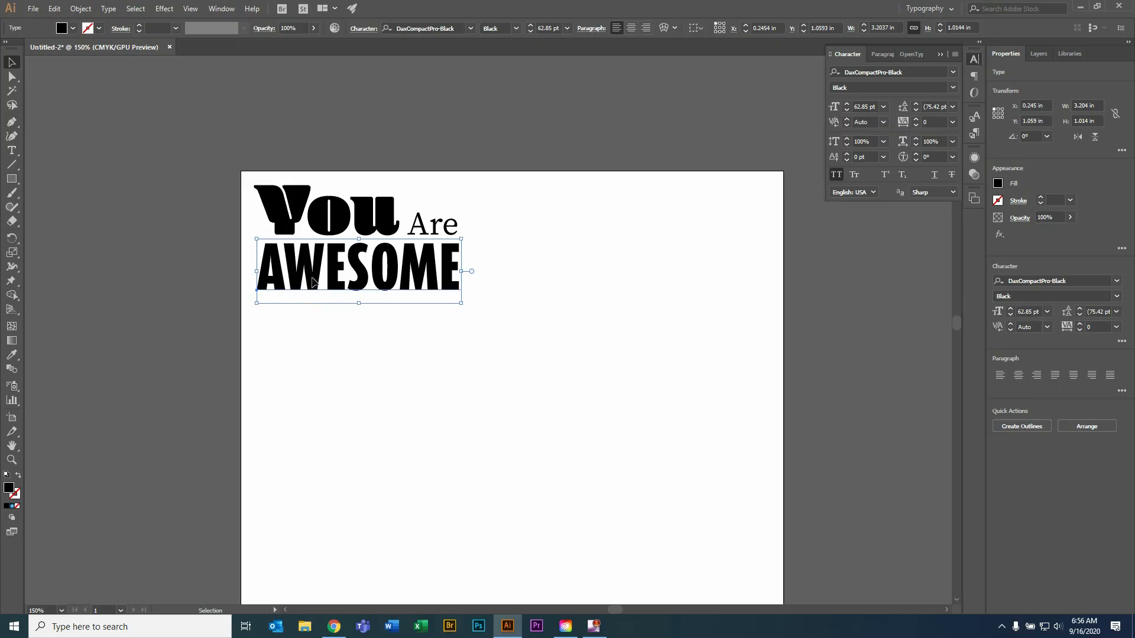
{"action": "left_click_drag", "start_coordinate": [327, 290], "coordinate": [359, 417]}
{"action": "left_click_drag", "start_coordinate": [498, 363], "coordinate": [443, 505]}
Step: Fit the vertical "AWESOME" copy to the height of the two-line lettering and place it along its right edge
{"action": "left_click_drag", "start_coordinate": [416, 403], "coordinate": [517, 298]}
{"action": "left_click_drag", "start_coordinate": [526, 396], "coordinate": [245, 174]}
{"action": "left_click", "coordinate": [702, 348]}
{"action": "left_click", "coordinate": [435, 402]}
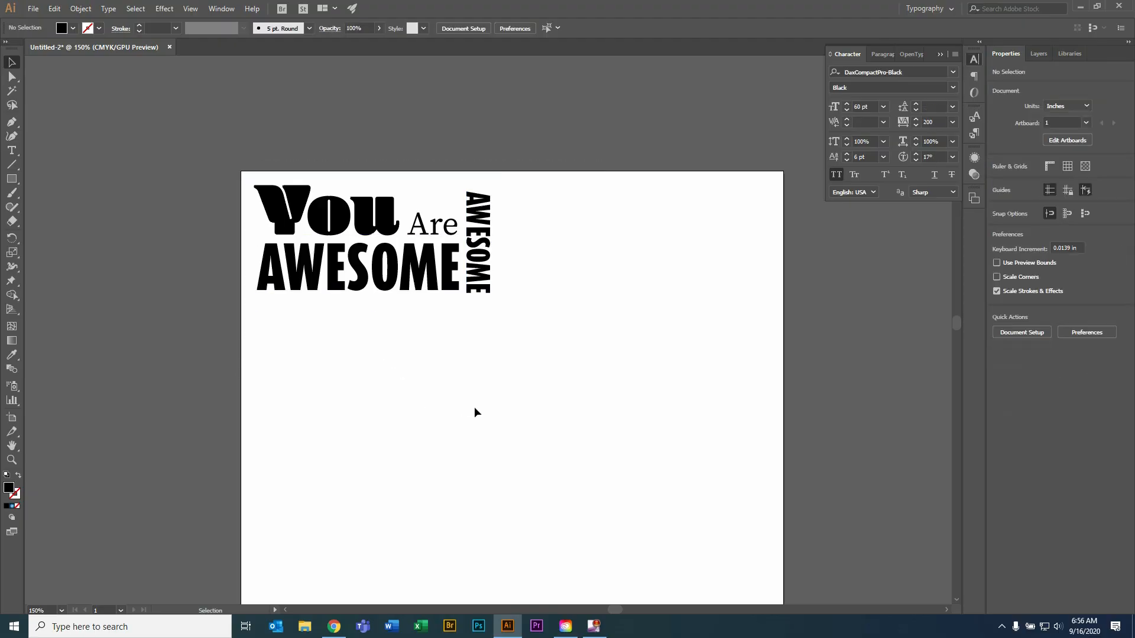